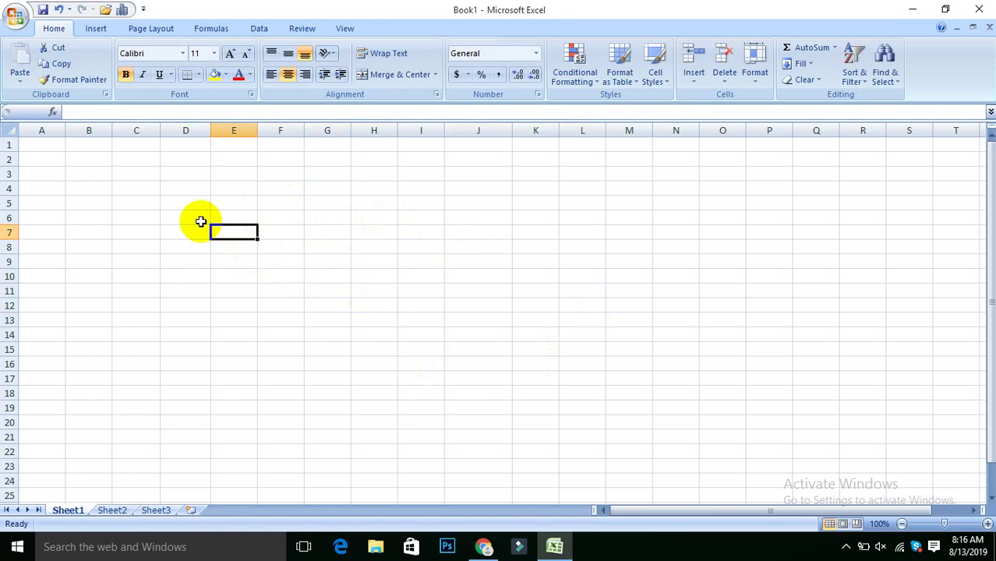
# Enter 4 in cell D6 and 4 in cell E6.
pyautogui.click(201, 218)
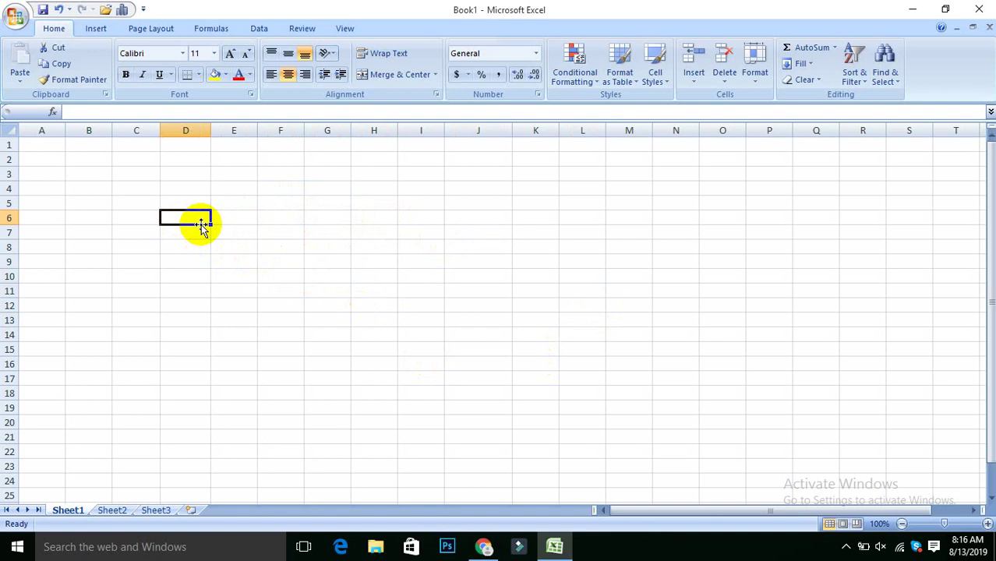
pyautogui.write('4')
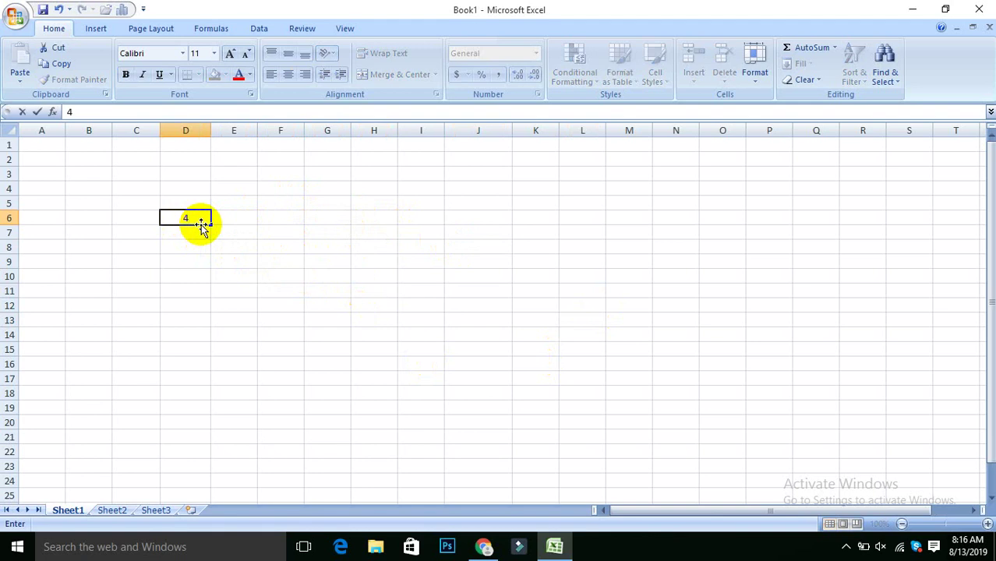
pyautogui.press('Tab')
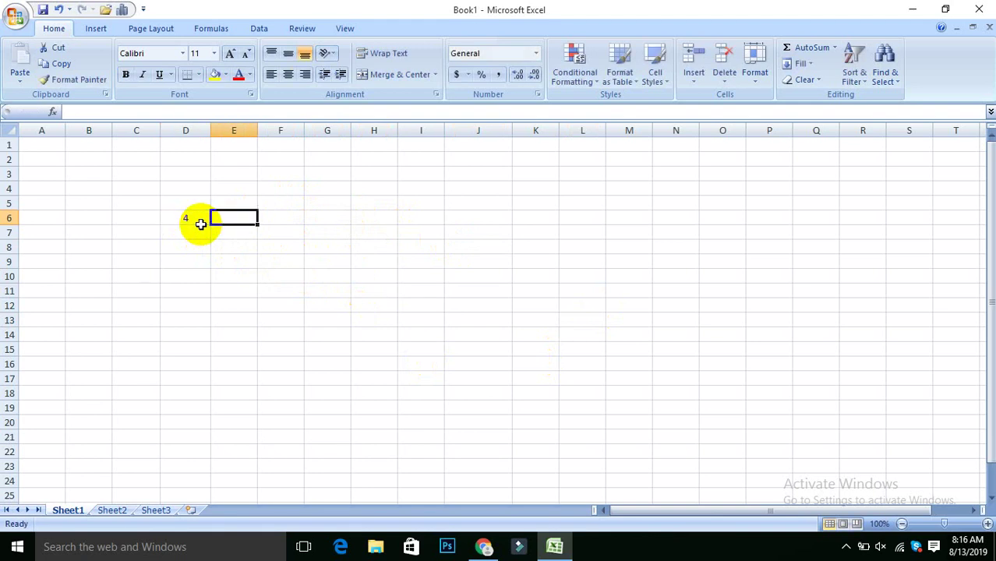
pyautogui.write('4')
pyautogui.press('Return')
# Enter 5 and 6 in cells D7 and E7, and 8 and 6 in cells D8 and E8.
pyautogui.click(199, 228)
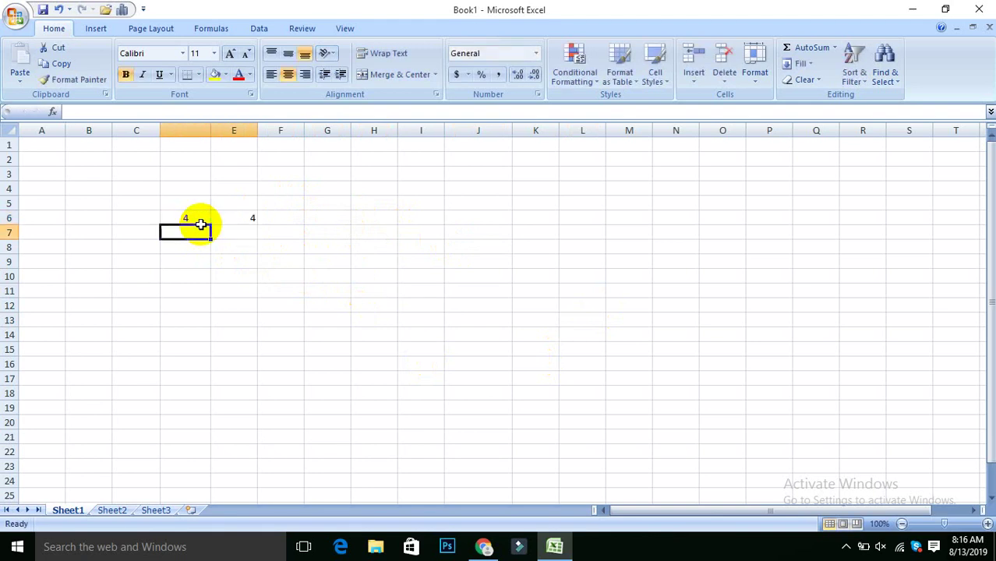
pyautogui.write('5')
pyautogui.press('Tab')
pyautogui.write('6')
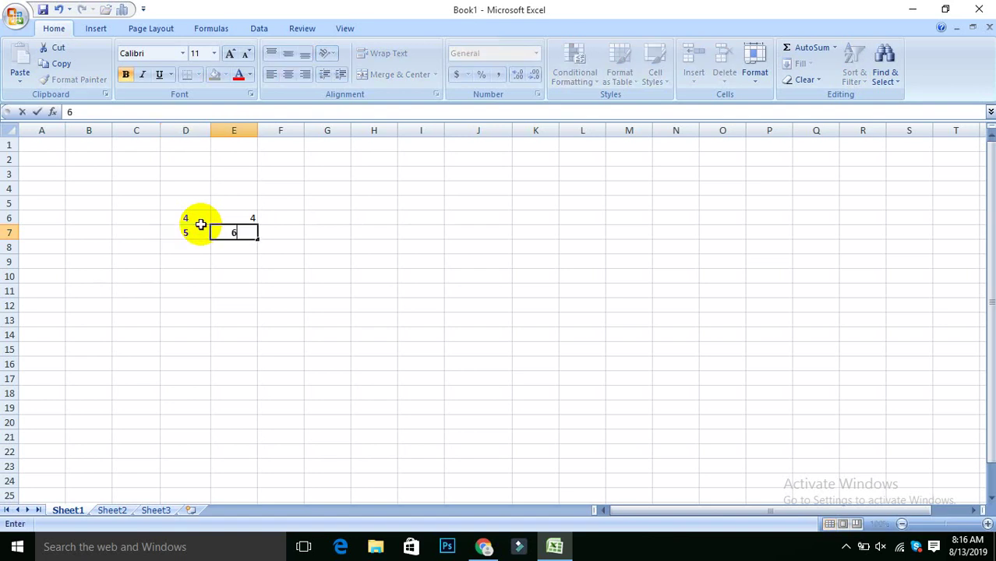
pyautogui.press('Return')
pyautogui.press('Left')
pyautogui.write('8')
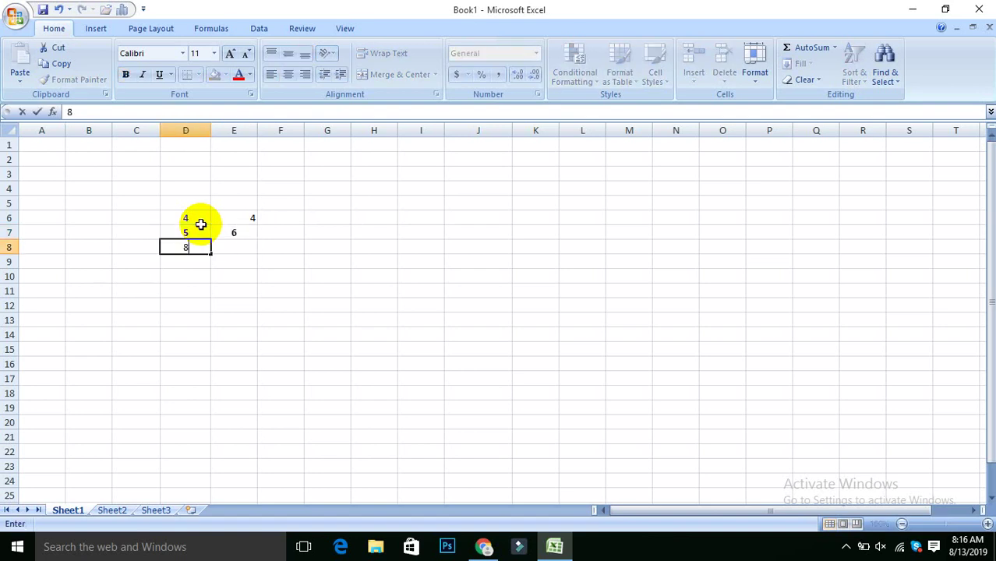
pyautogui.press('Tab')
pyautogui.write('6')
pyautogui.press('Tab')
# Center the numbers in the range D6:E8 horizontally.
pyautogui.moveTo(175, 216); pyautogui.dragTo(234, 237)
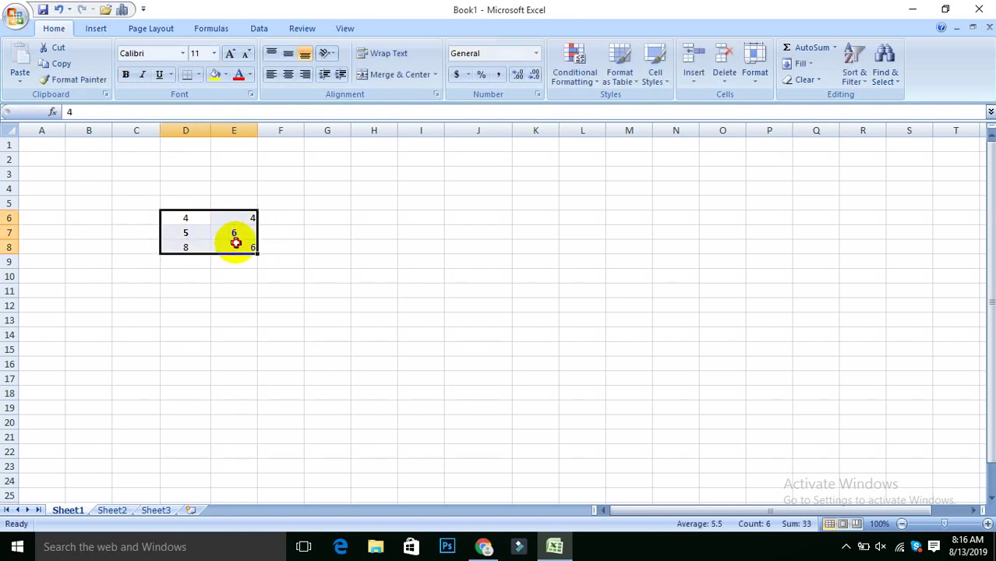
pyautogui.click(290, 75)
pyautogui.click(275, 226)
# Add the row's two numbers in cell F6 with the formula =D6+E6.
pyautogui.click(282, 215)
pyautogui.write('=')
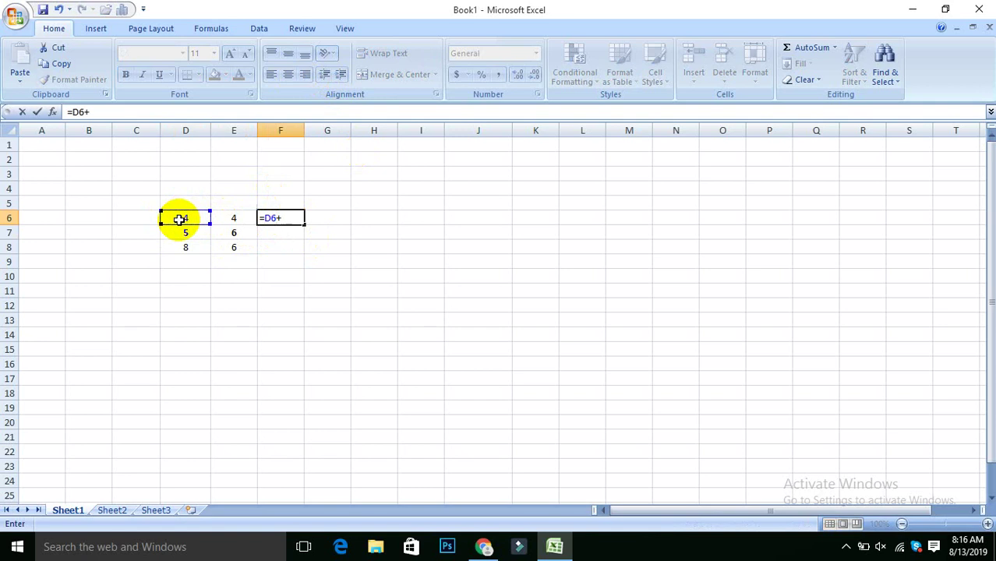
pyautogui.press('Return')
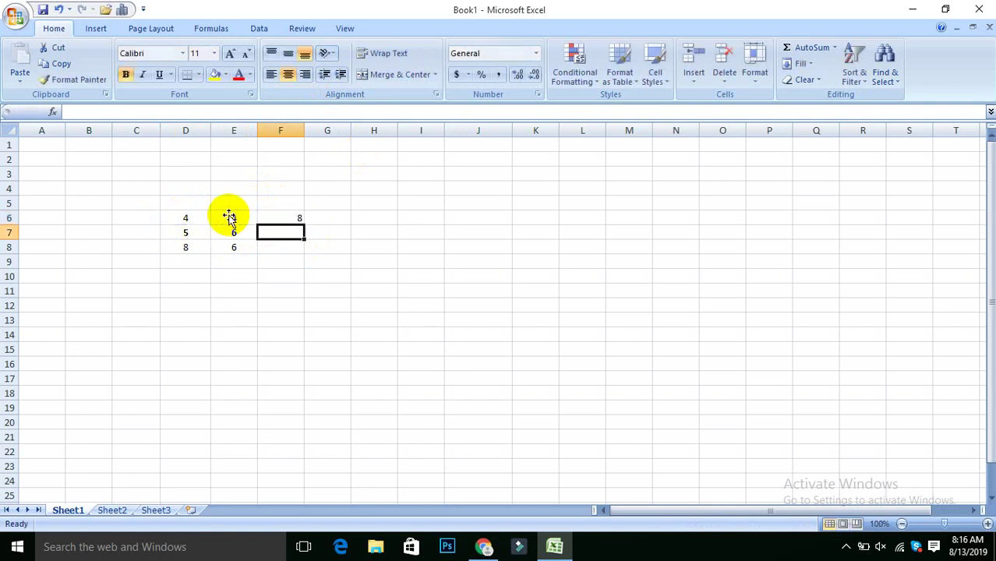
# Copy the addition formula from F6 down through F8 with AutoFill.
pyautogui.click(301, 221)
pyautogui.moveTo(302, 223); pyautogui.dragTo(300, 219)
pyautogui.click(285, 230)
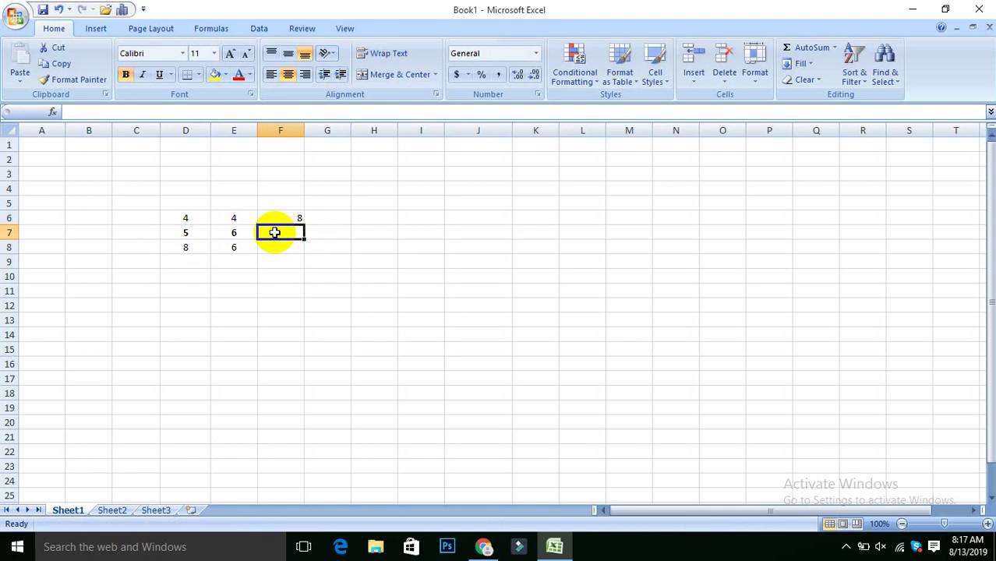
pyautogui.click(286, 219)
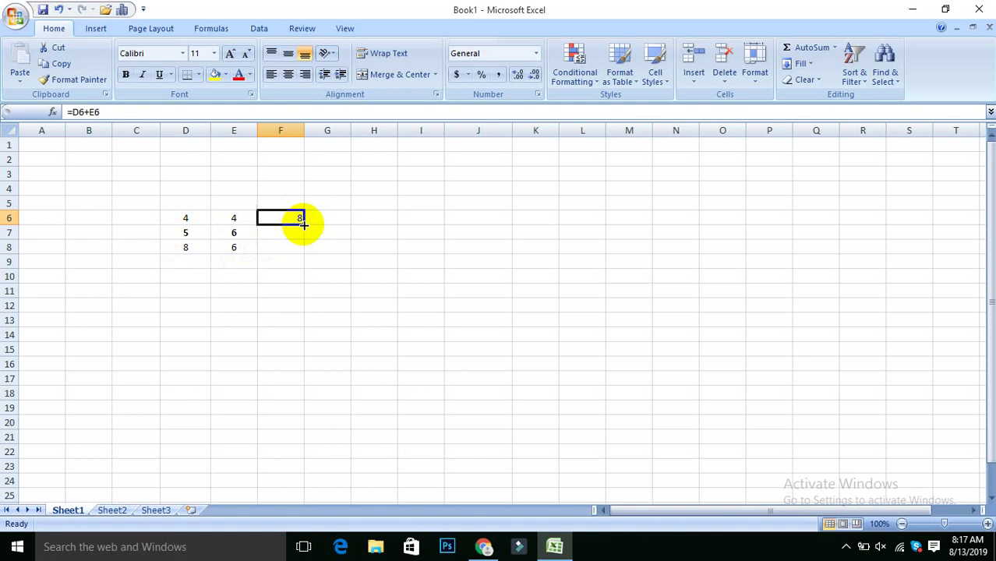
pyautogui.moveTo(303, 224); pyautogui.dragTo(304, 250)
pyautogui.click(356, 279)
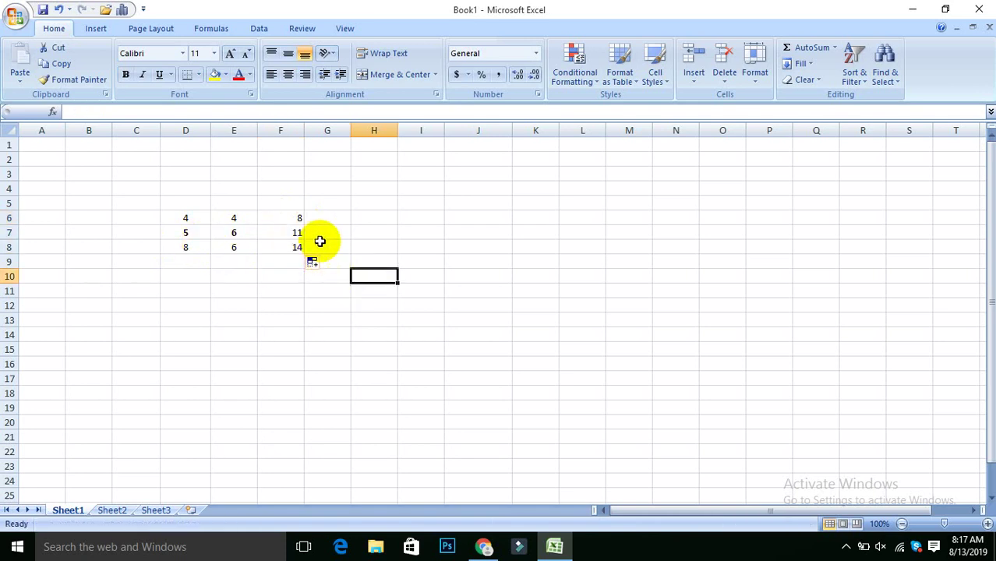
# Check the number pairs in columns D and E, rows 6 to 8, against the totals in column F.
pyautogui.click(285, 218)
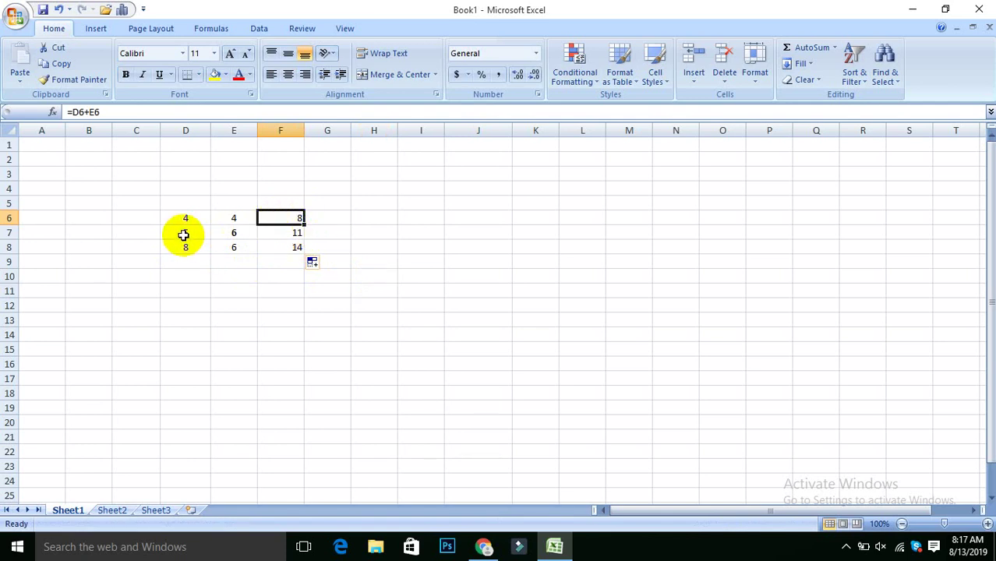
pyautogui.moveTo(178, 217); pyautogui.dragTo(224, 218)
pyautogui.click(293, 218)
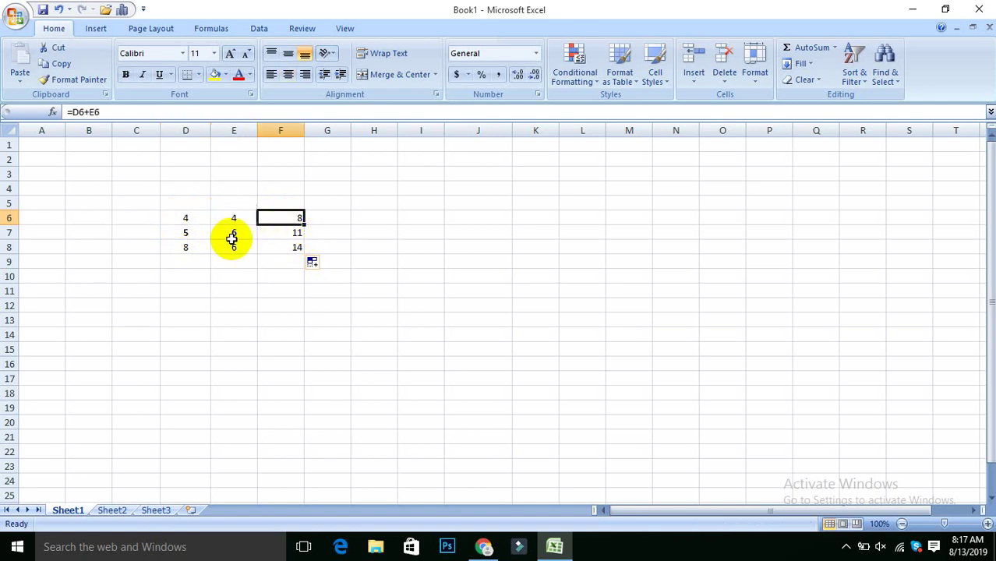
pyautogui.moveTo(178, 233); pyautogui.dragTo(224, 232)
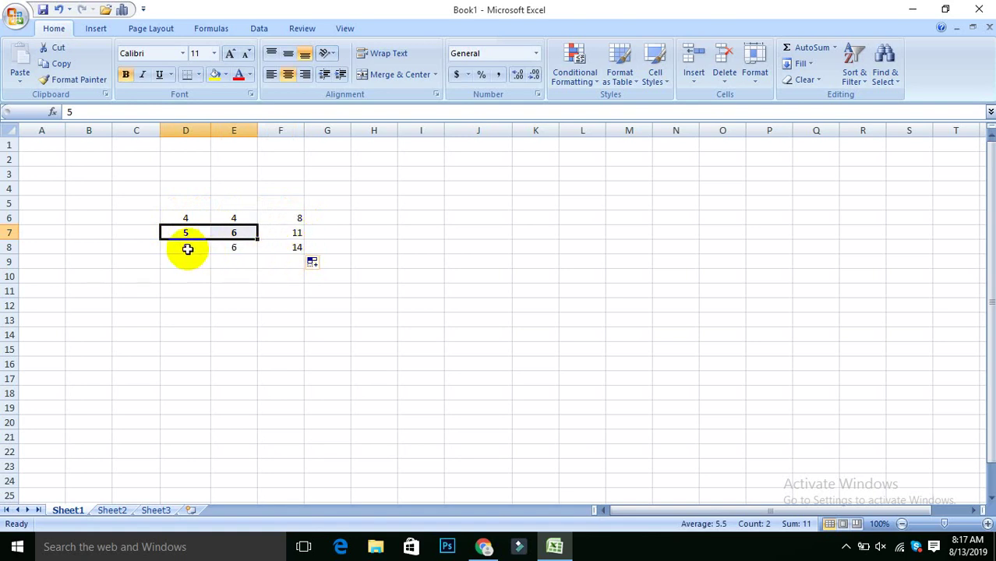
pyautogui.moveTo(189, 248); pyautogui.dragTo(226, 247)
pyautogui.click(234, 273)
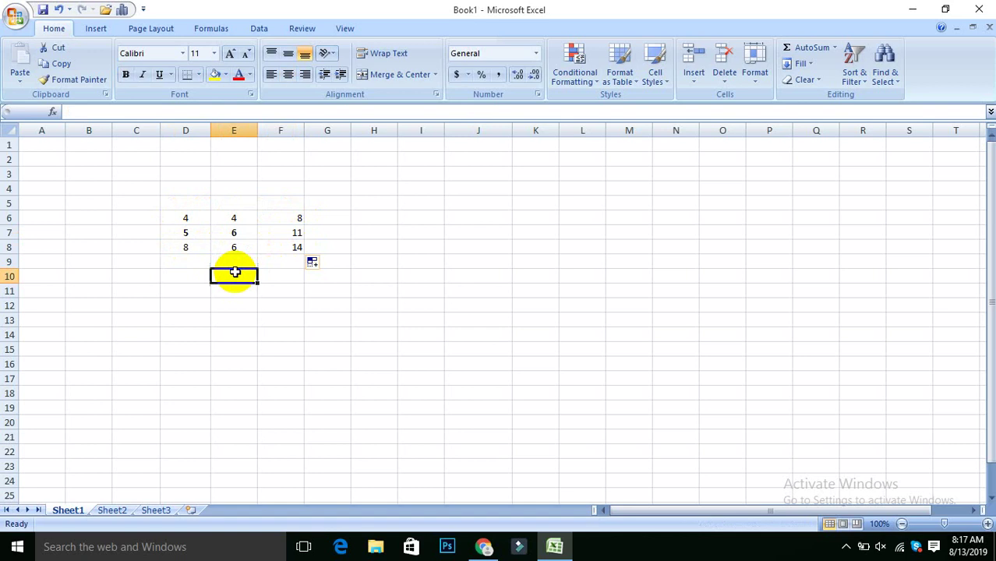
# Examine the formulas in F6, F7 and F8 together with the cells in columns D and E they refer to.
pyautogui.click(279, 219)
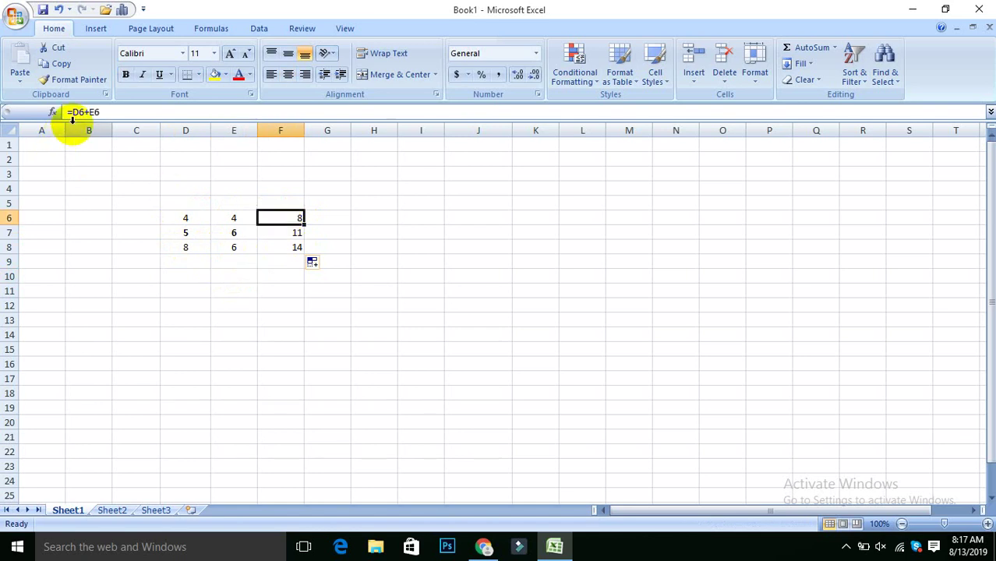
pyautogui.click(186, 219)
pyautogui.click(235, 218)
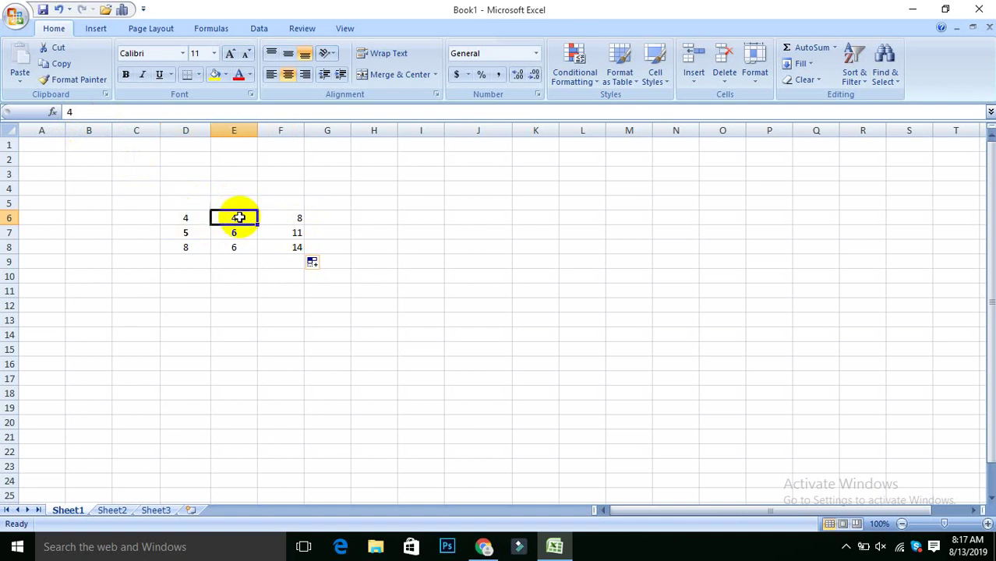
pyautogui.click(296, 221)
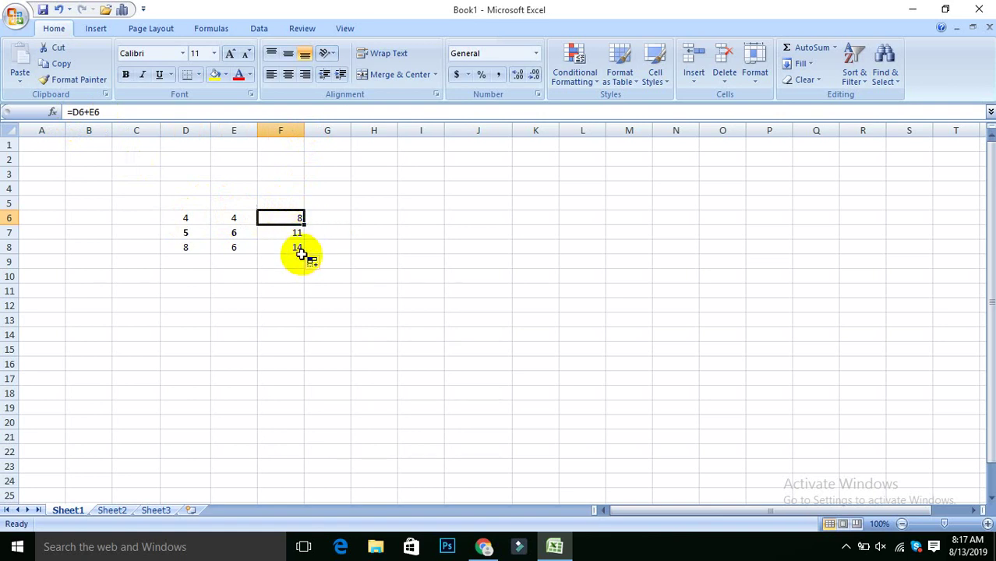
pyautogui.click(299, 232)
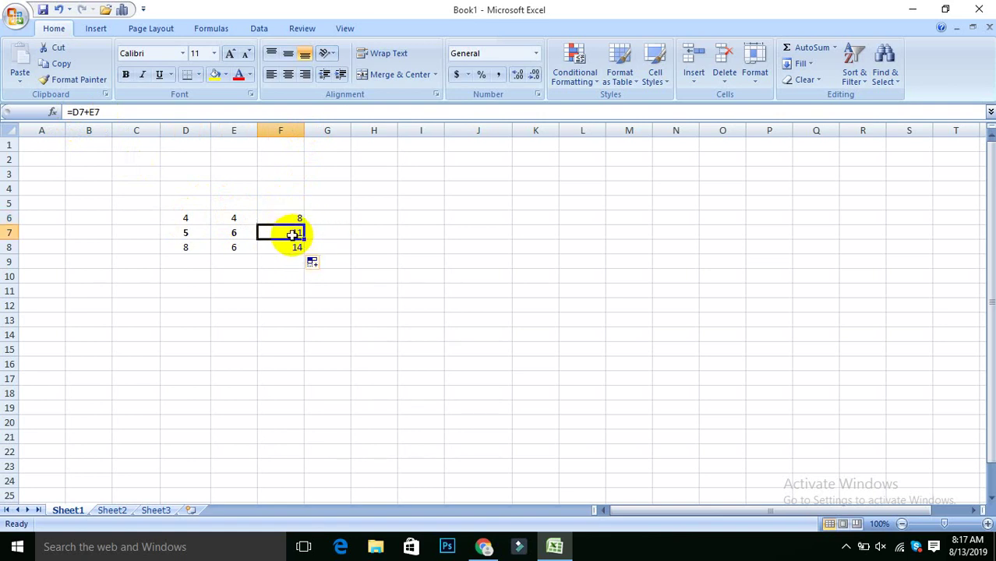
pyautogui.click(191, 233)
pyautogui.click(232, 234)
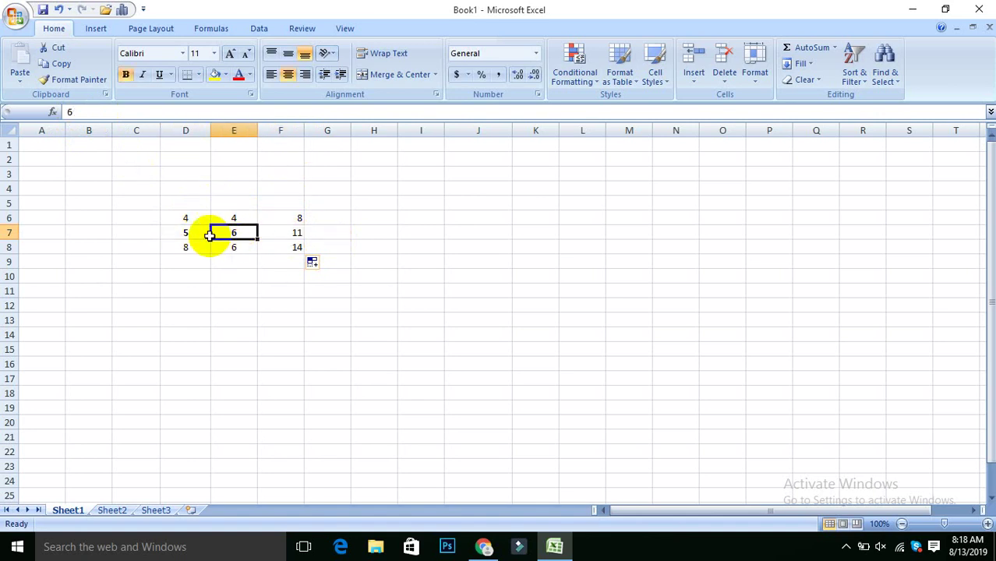
pyautogui.click(298, 233)
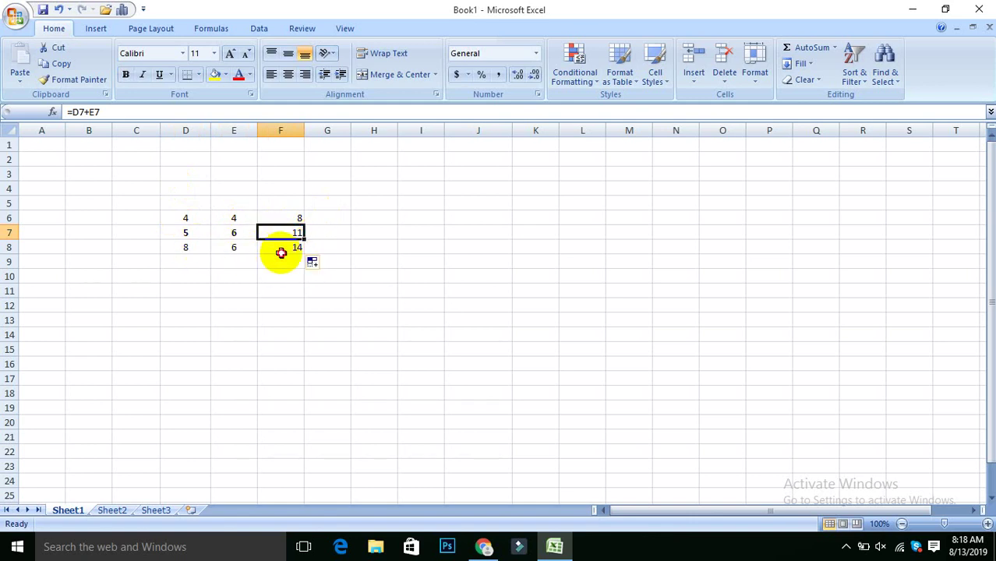
pyautogui.click(280, 250)
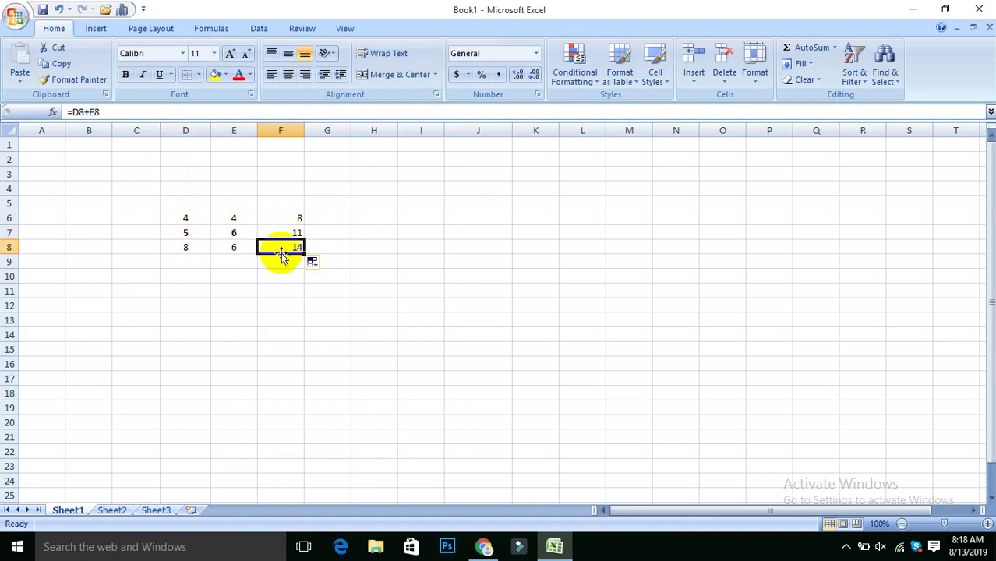
pyautogui.click(343, 286)
pyautogui.moveTo(167, 218); pyautogui.dragTo(263, 245)
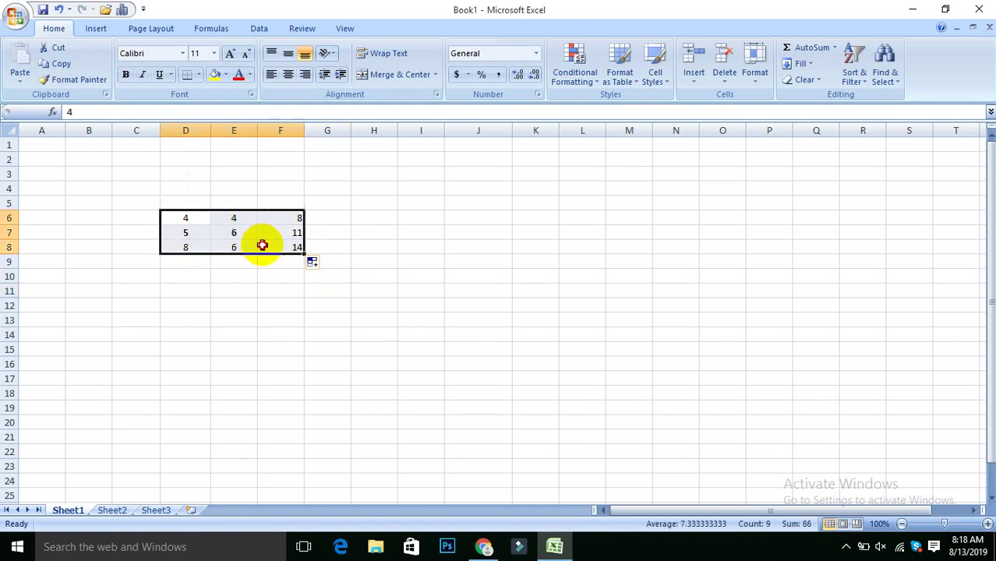
pyautogui.click(336, 300)
pyautogui.moveTo(184, 216); pyautogui.dragTo(285, 245)
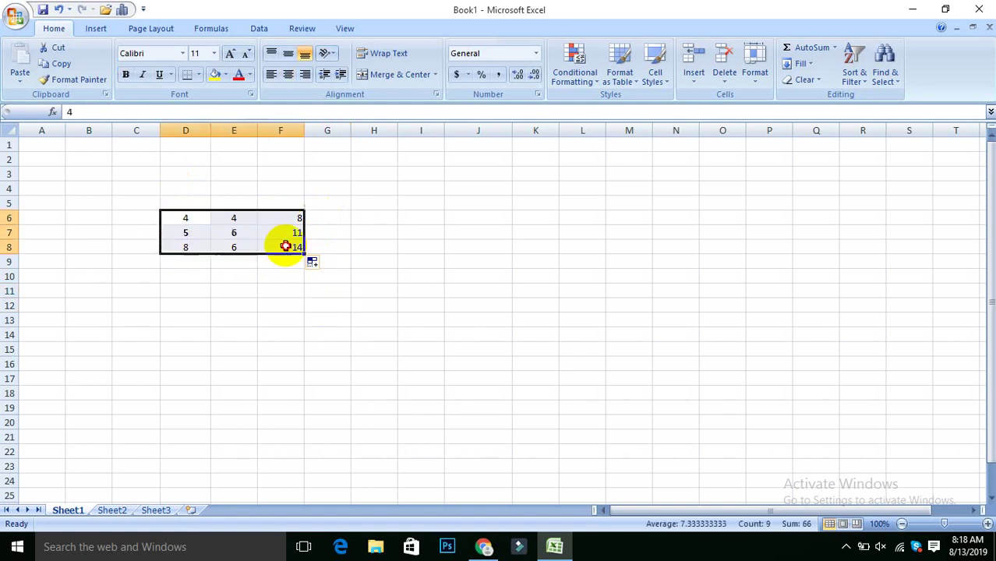
pyautogui.click(328, 287)
pyautogui.moveTo(178, 217); pyautogui.dragTo(286, 245)
pyautogui.click(353, 300)
pyautogui.moveTo(187, 216); pyautogui.dragTo(262, 244)
pyautogui.click(357, 277)
# Widen columns F and G slightly.
pyautogui.moveTo(304, 130); pyautogui.dragTo(360, 127)
pyautogui.click(390, 256)
pyautogui.click(351, 142)
pyautogui.click(346, 272)
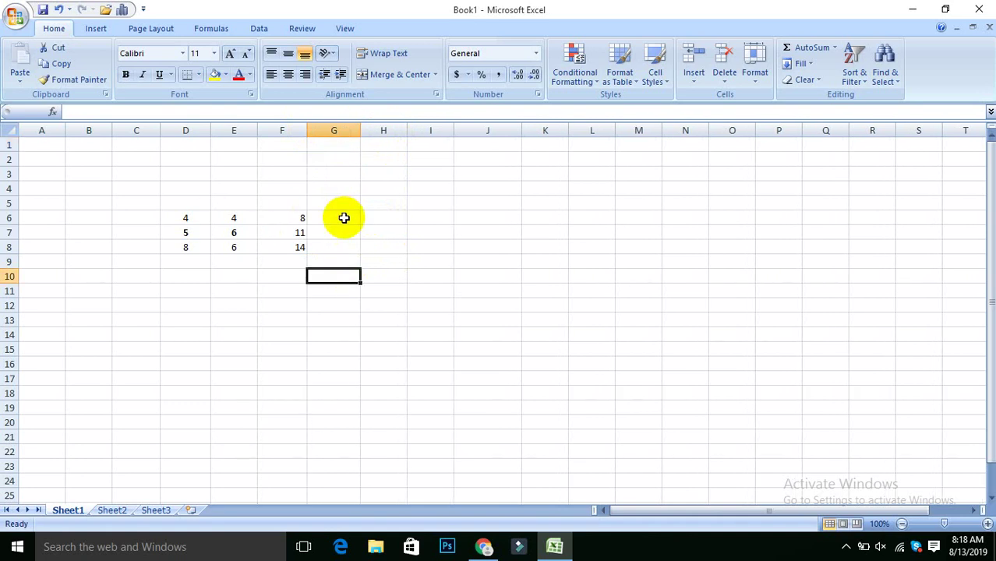
# Review how the row references change in the formulas from F6 to F8.
pyautogui.click(291, 220)
pyautogui.click(293, 234)
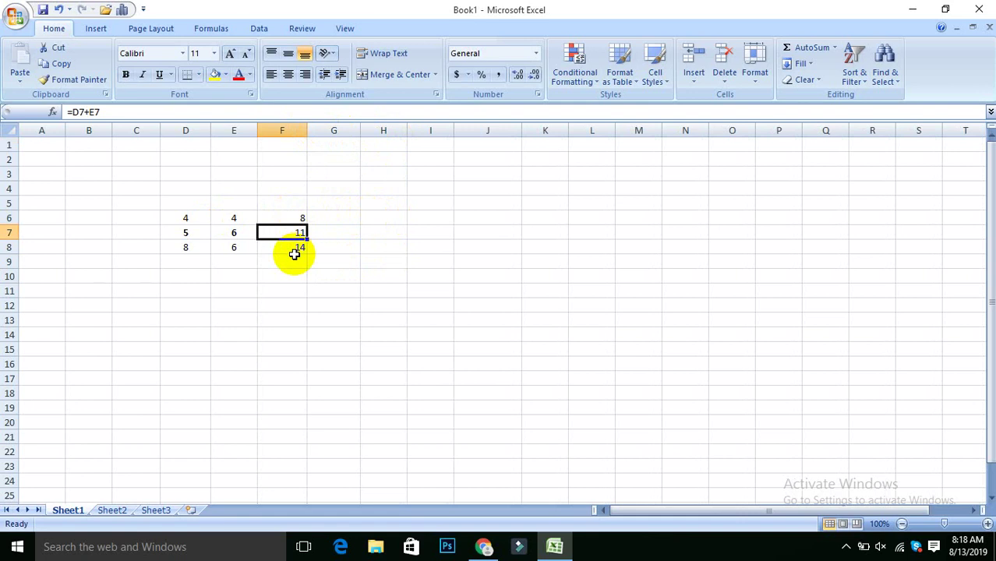
pyautogui.click(295, 248)
pyautogui.click(295, 231)
pyautogui.click(296, 218)
pyautogui.click(298, 235)
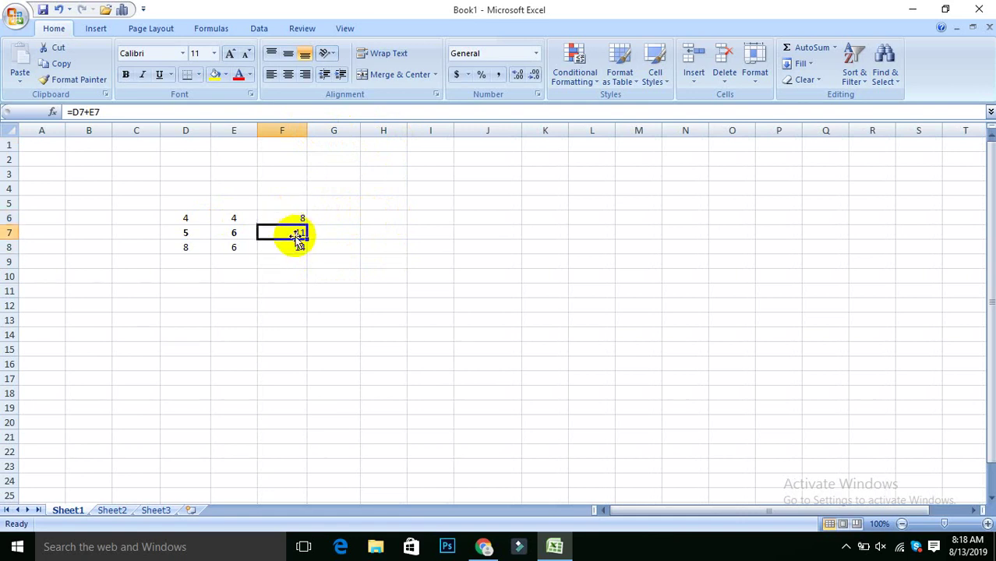
pyautogui.click(293, 243)
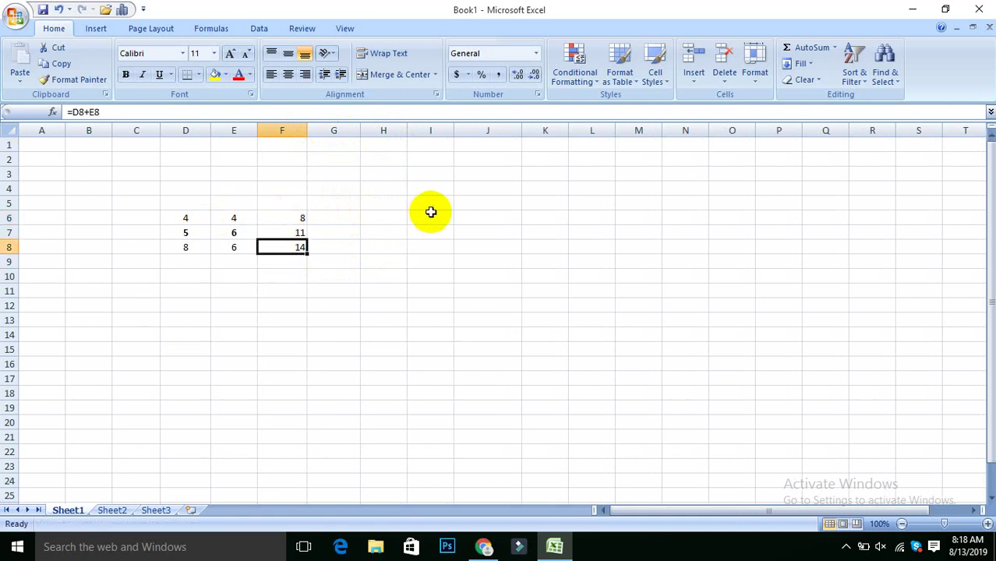
# Enter the number 2 in cell I6.
pyautogui.click(430, 217)
pyautogui.write('2')
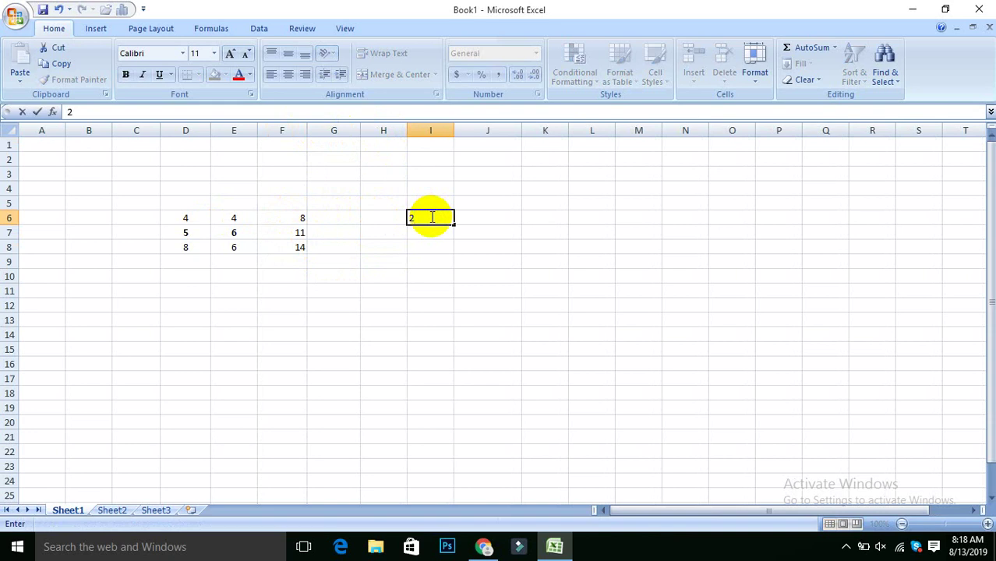
pyautogui.click(385, 244)
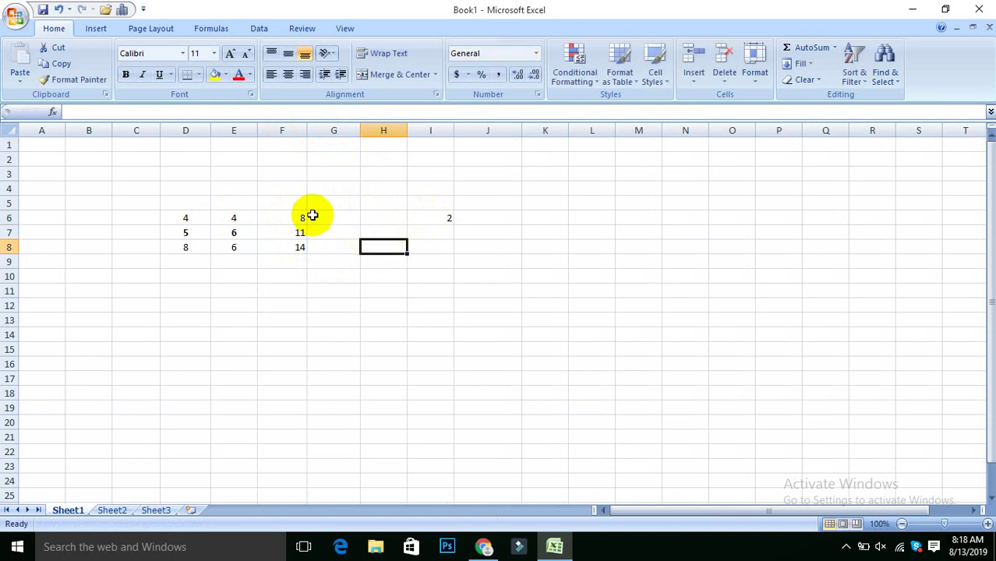
pyautogui.click(494, 218)
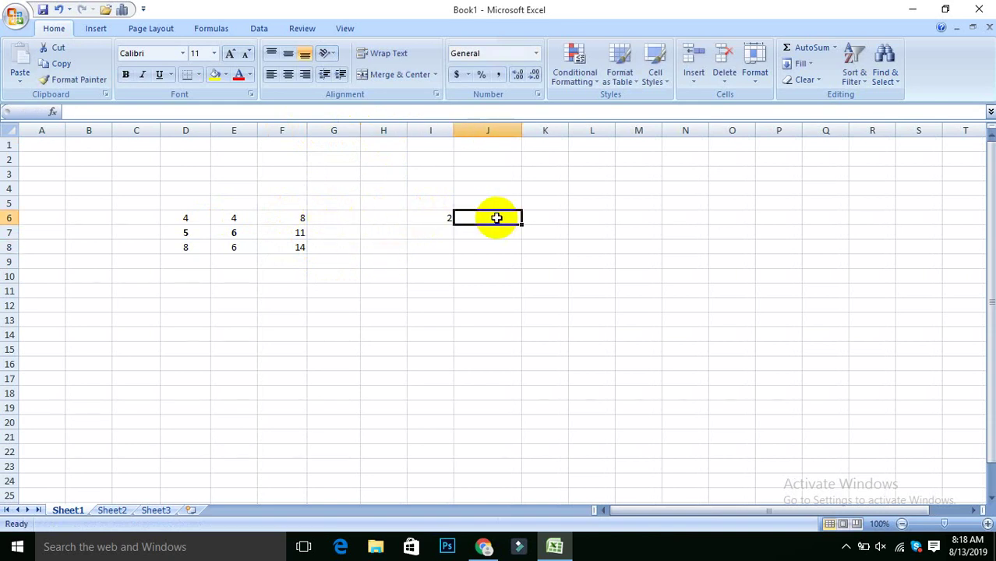
# Move the 2 from cell I6 to cell G6, beside the first total.
pyautogui.click(439, 218)
pyautogui.moveTo(438, 221); pyautogui.dragTo(356, 221)
pyautogui.click(378, 234)
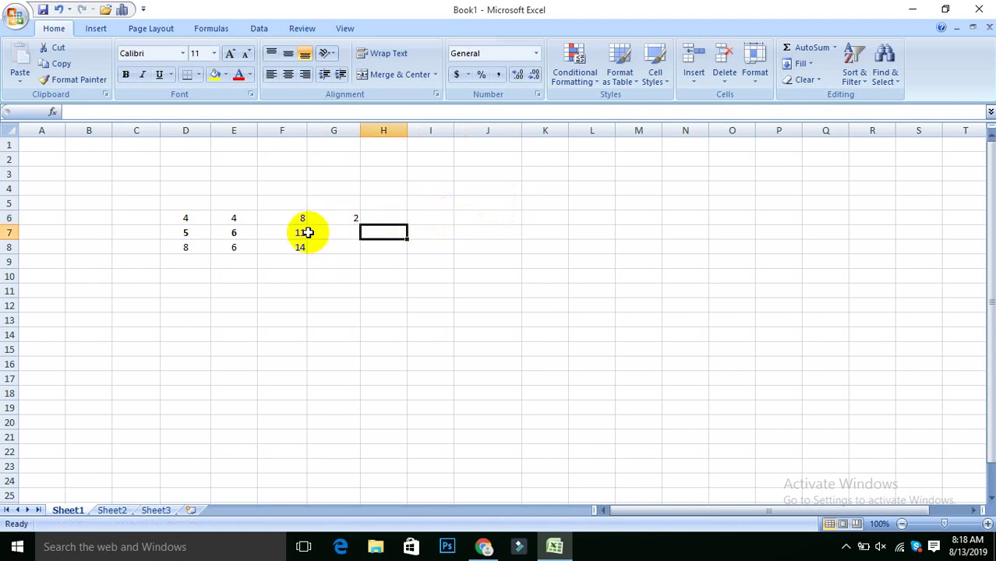
pyautogui.click(333, 218)
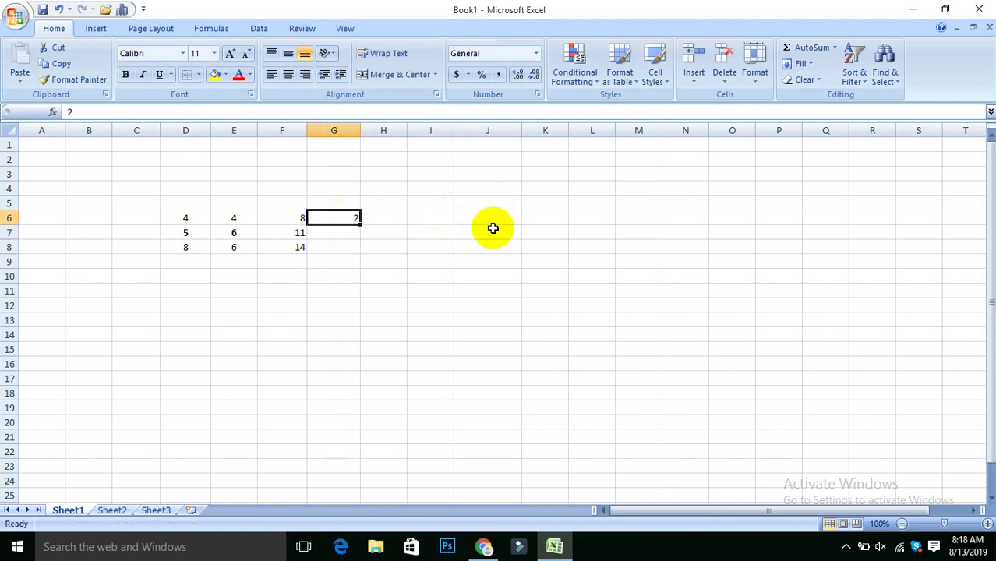
pyautogui.click(489, 222)
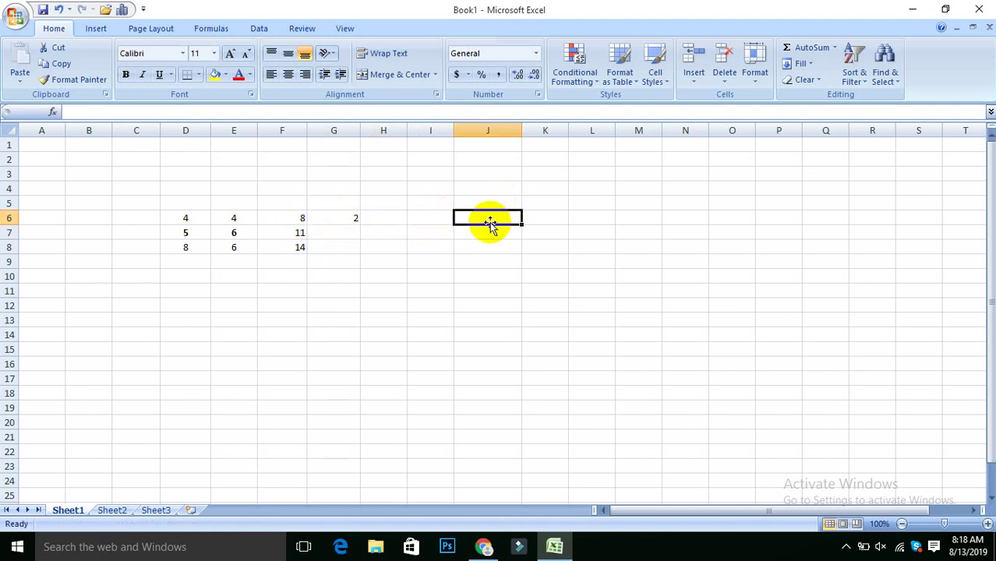
# Enter the formula =F6+G6 in cell J6.
pyautogui.write('=F6')
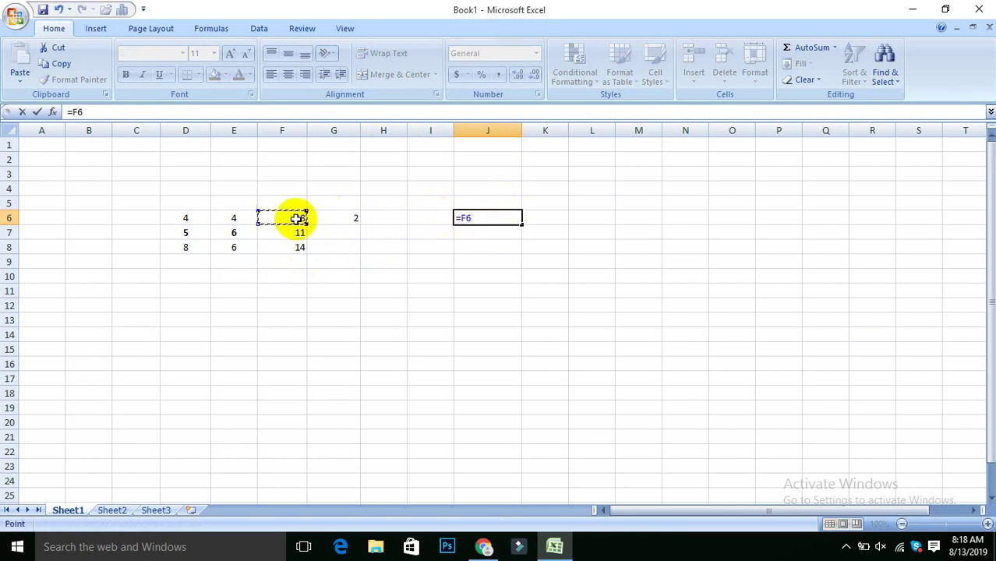
pyautogui.write('+')
pyautogui.click(333, 218)
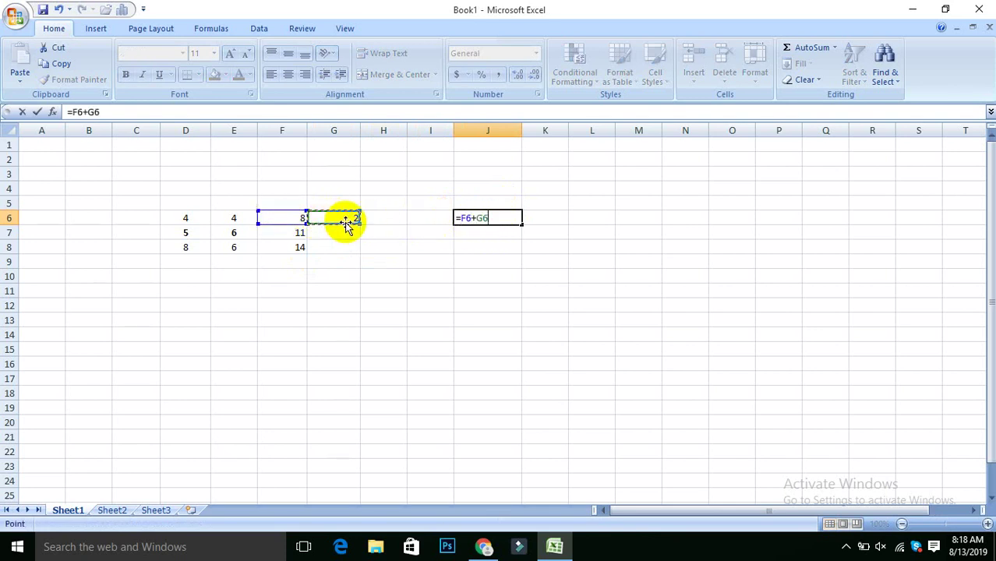
pyautogui.press('Return')
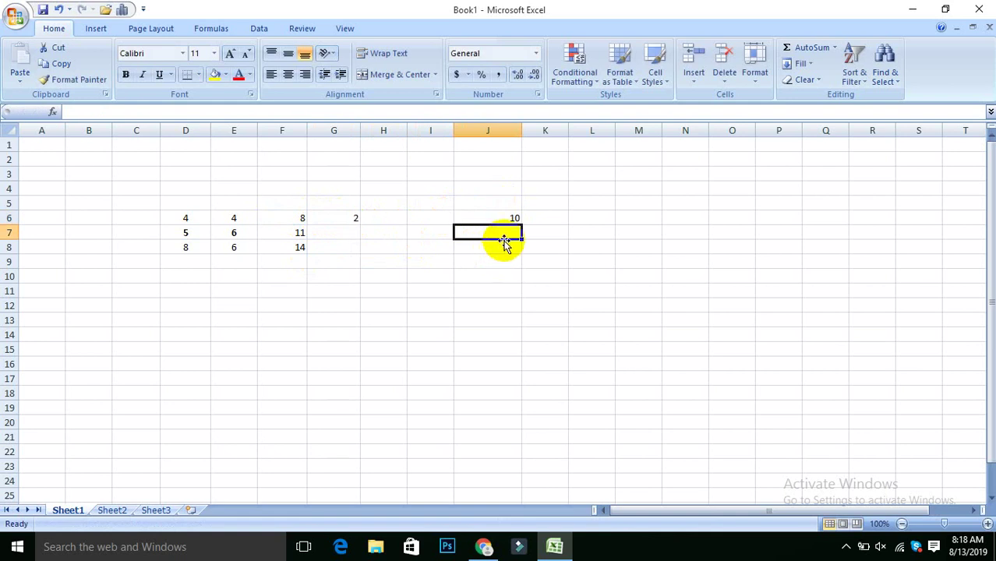
# Copy the addition formula from J6 down through J8.
pyautogui.click(514, 221)
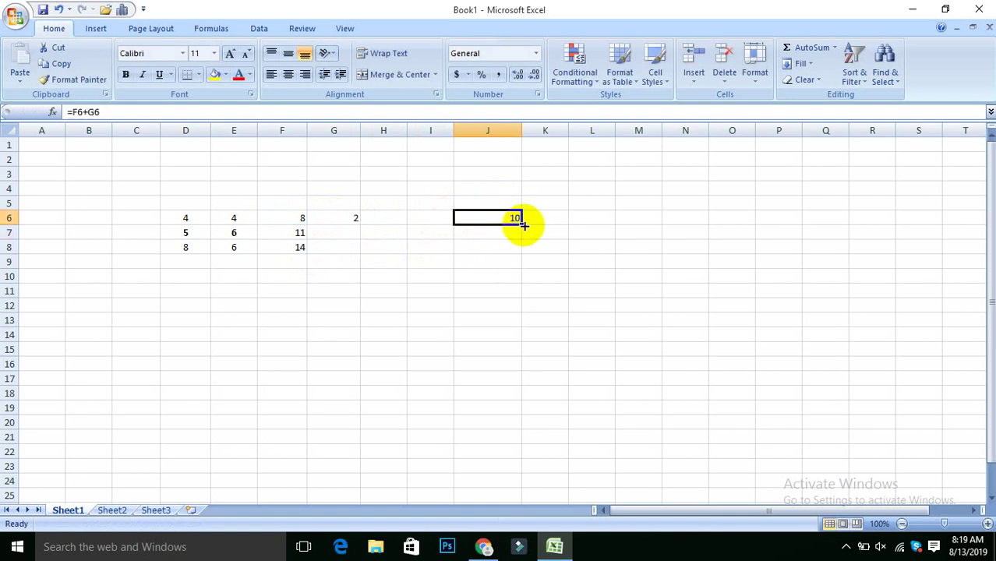
pyautogui.moveTo(522, 222); pyautogui.dragTo(517, 249)
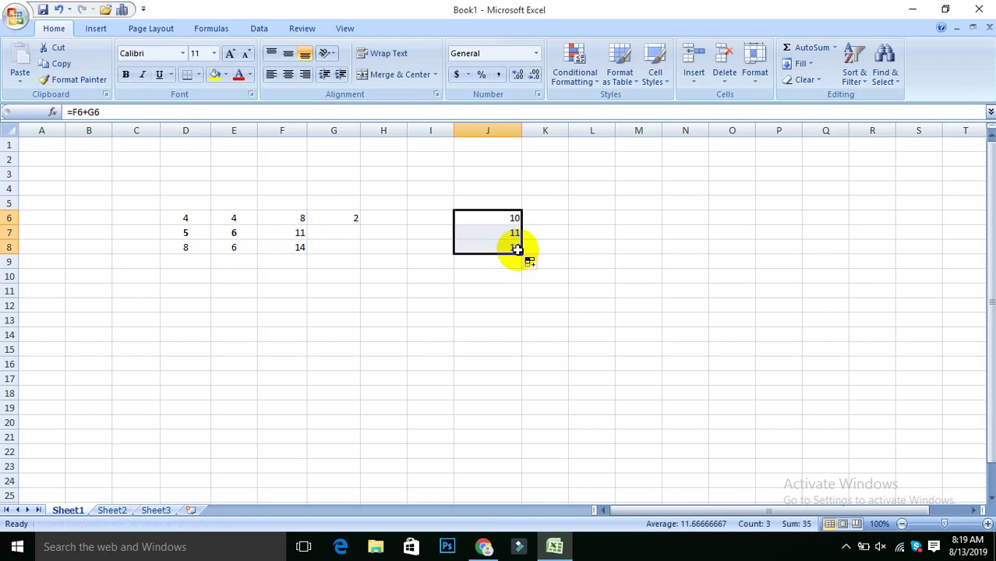
pyautogui.click(489, 278)
# Examine the J6 formula and the column and row of its two operands, F6 and G6.
pyautogui.click(509, 220)
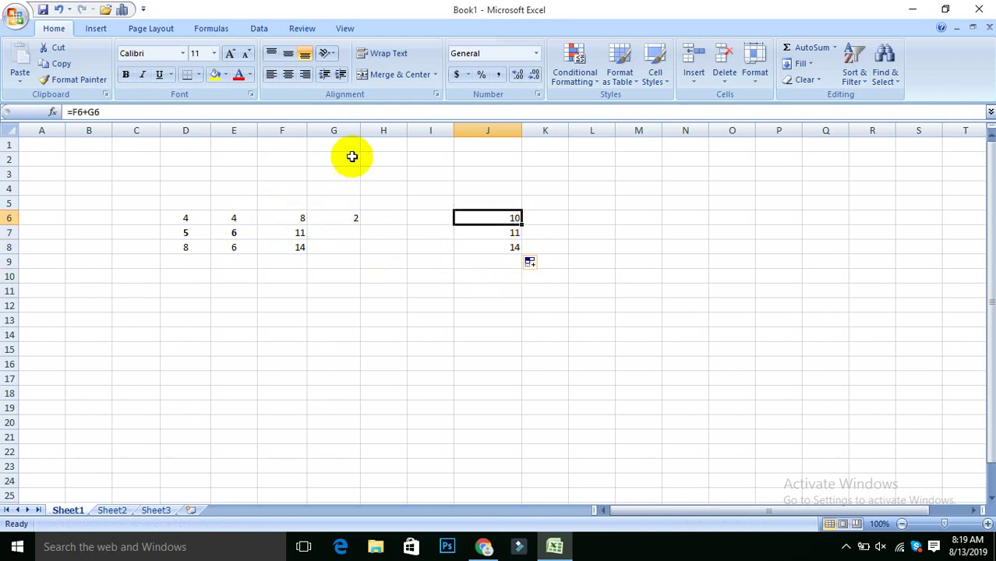
pyautogui.click(343, 219)
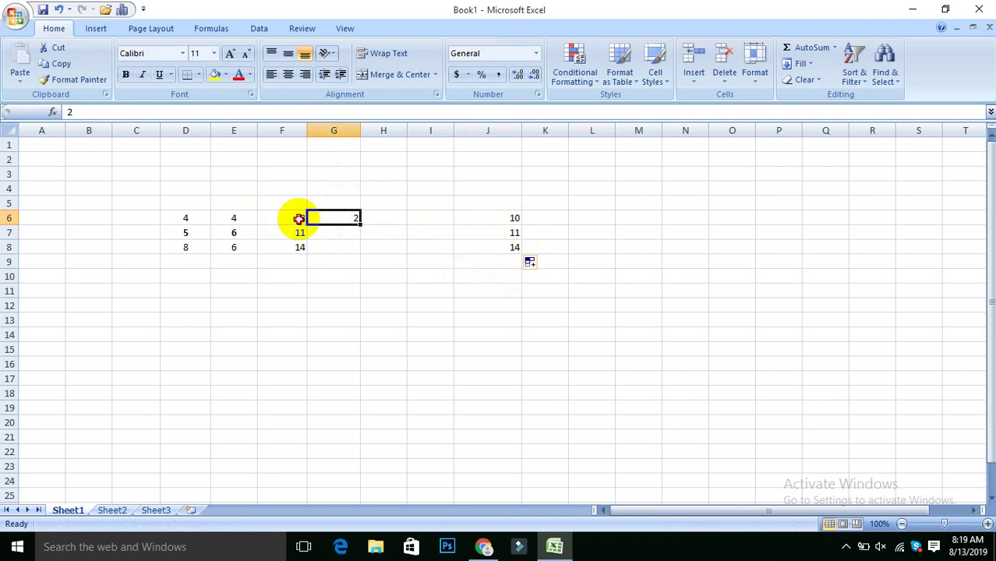
pyautogui.click(295, 218)
pyautogui.click(282, 131)
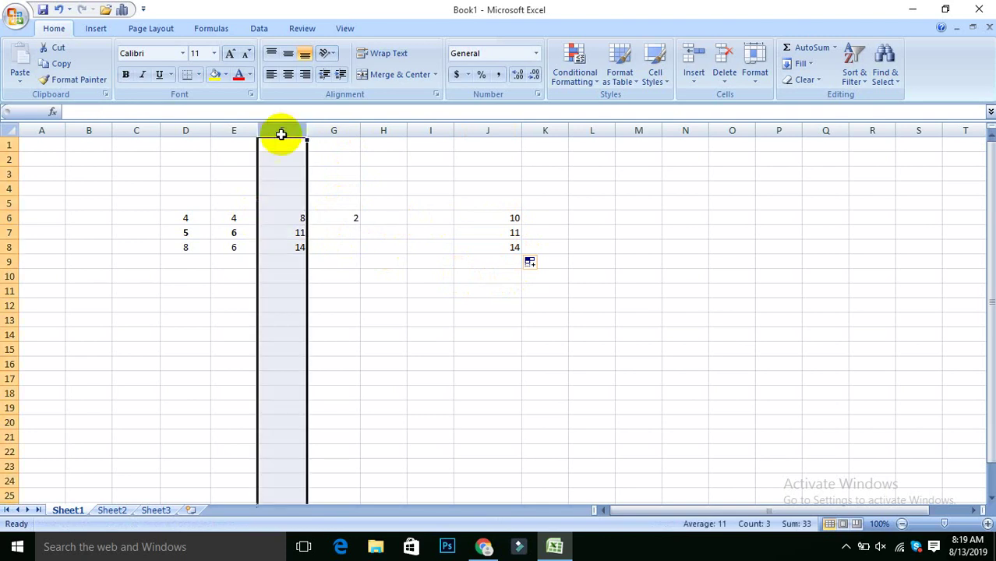
pyautogui.click(9, 218)
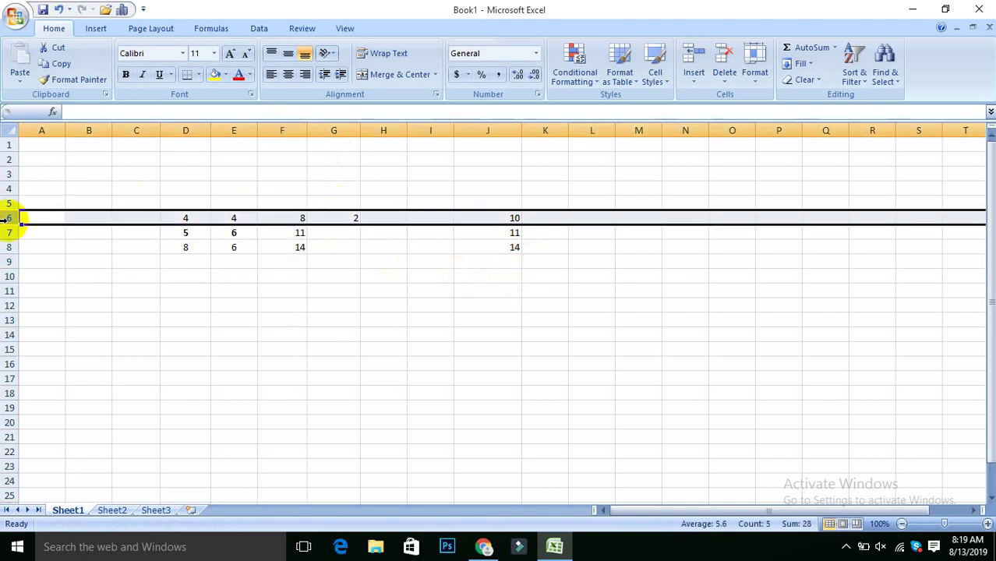
pyautogui.click(280, 217)
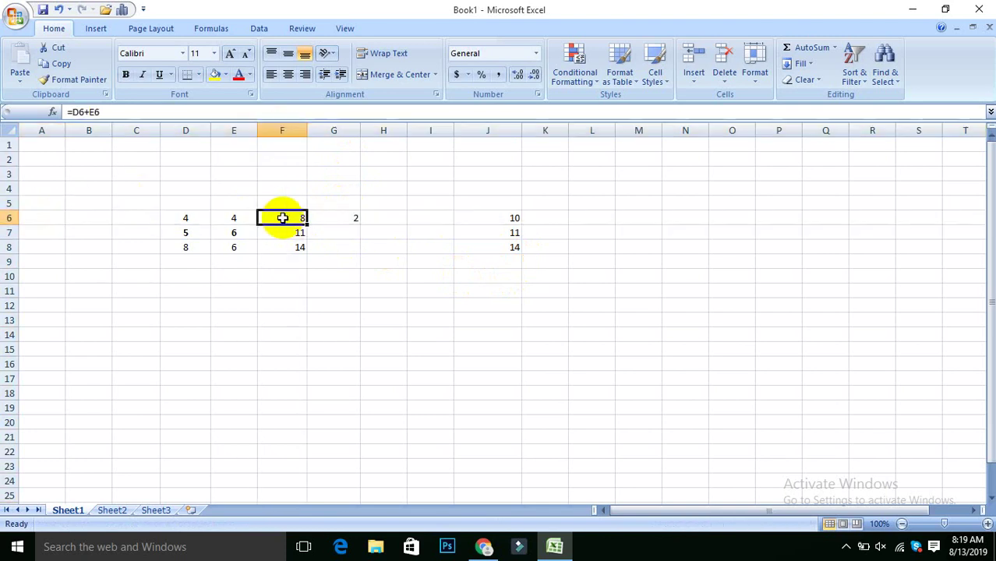
pyautogui.click(355, 217)
pyautogui.click(517, 218)
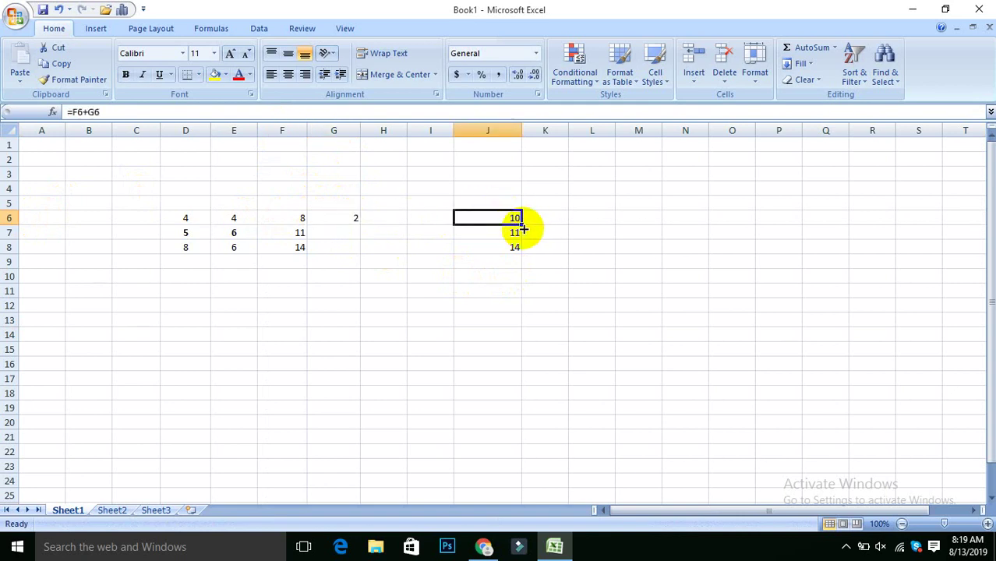
# Check the cells in columns F and G that feed the copied formulas in J7 and J8.
pyautogui.click(291, 235)
pyautogui.click(333, 232)
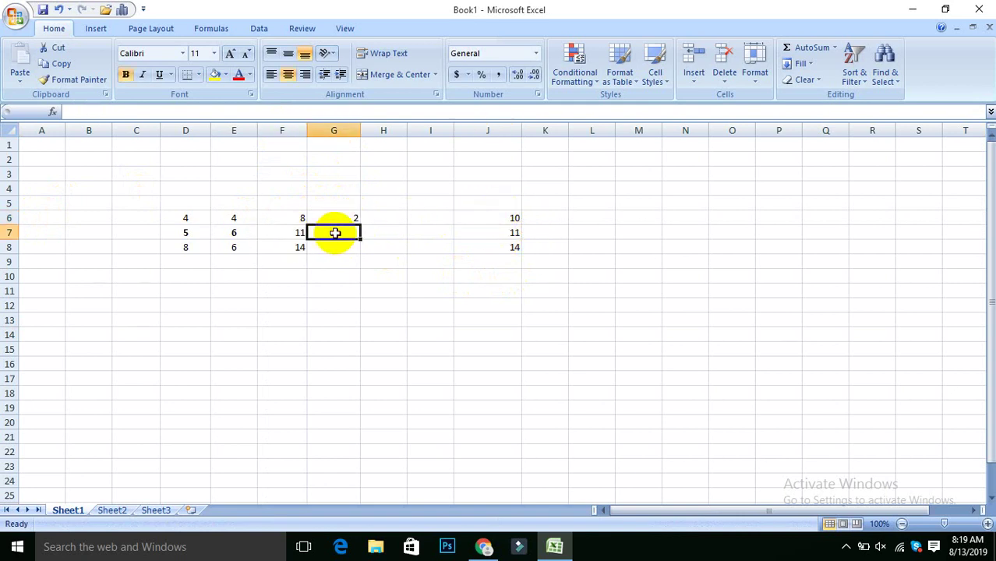
pyautogui.click(288, 232)
pyautogui.click(343, 232)
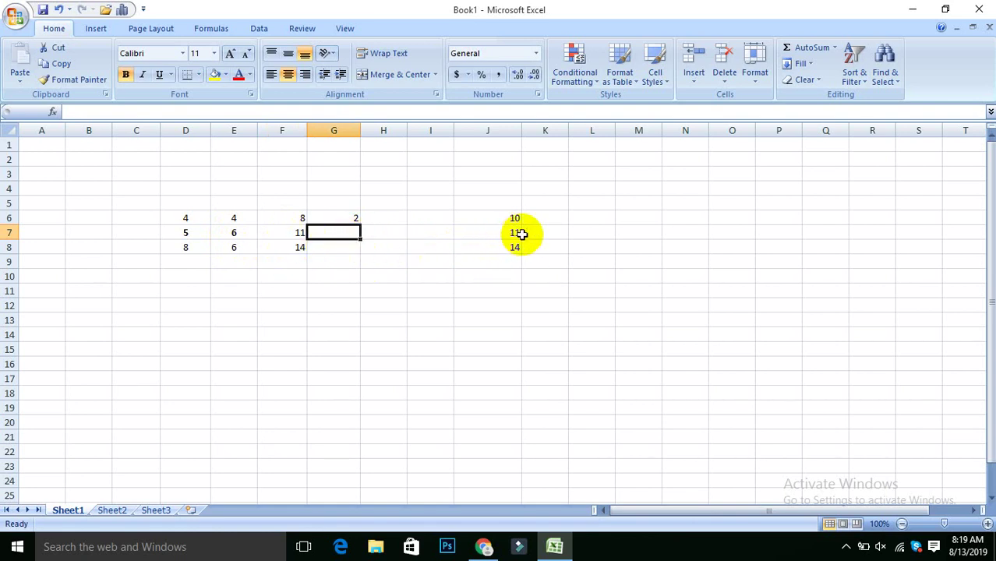
pyautogui.click(295, 248)
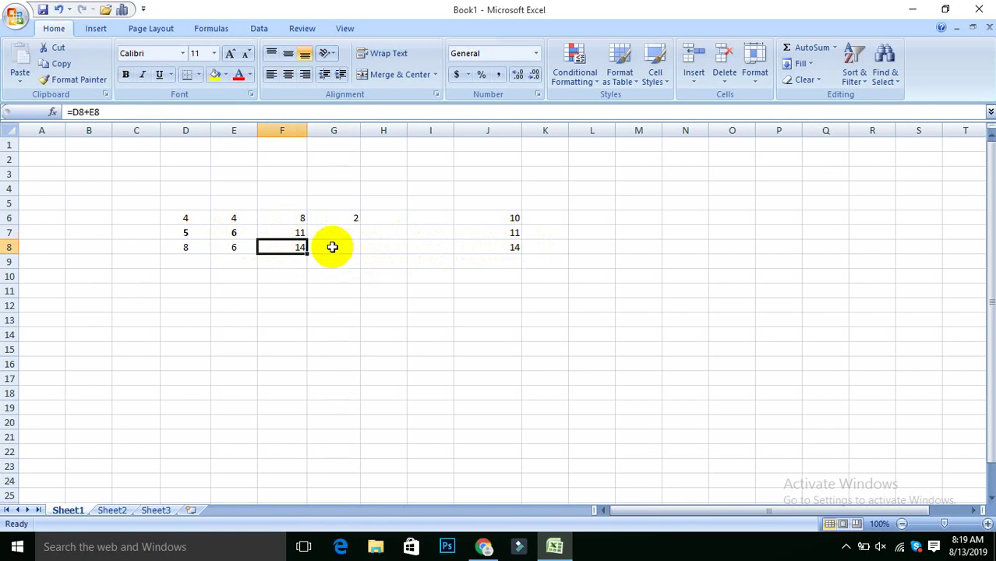
pyautogui.click(504, 251)
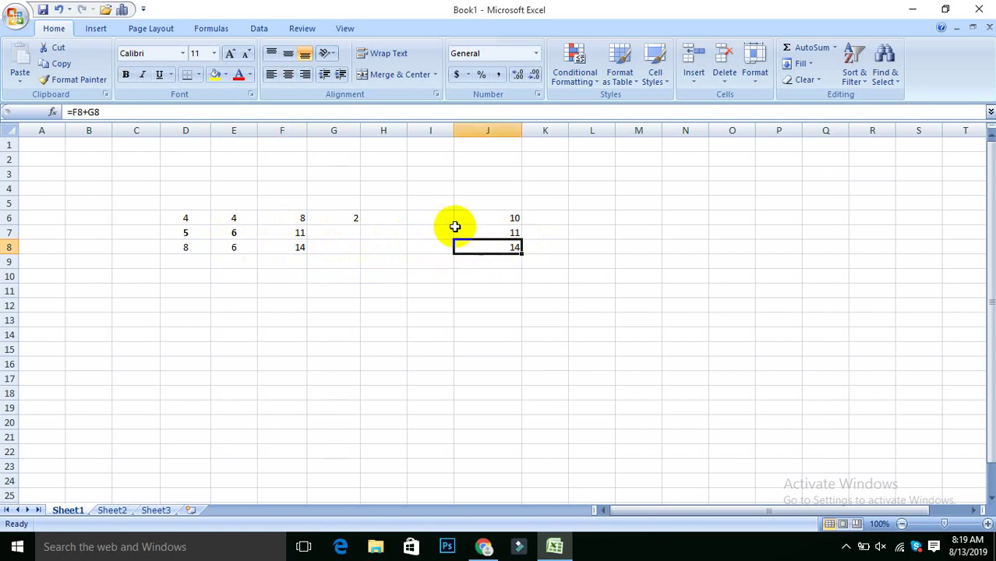
# Examine the value in G6, its row, and the cells beneath it in column G.
pyautogui.click(323, 218)
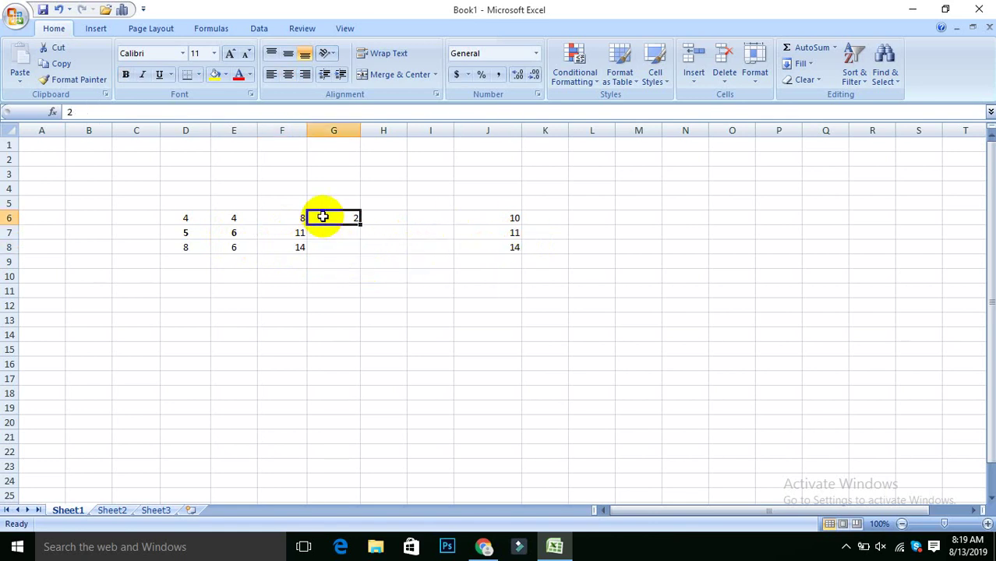
pyautogui.click(349, 264)
pyautogui.click(350, 221)
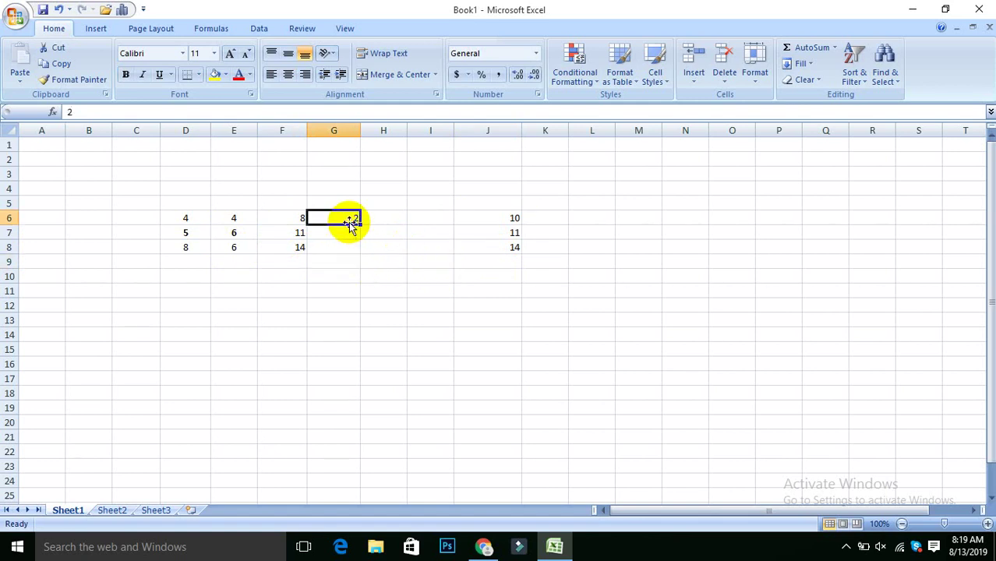
pyautogui.click(486, 219)
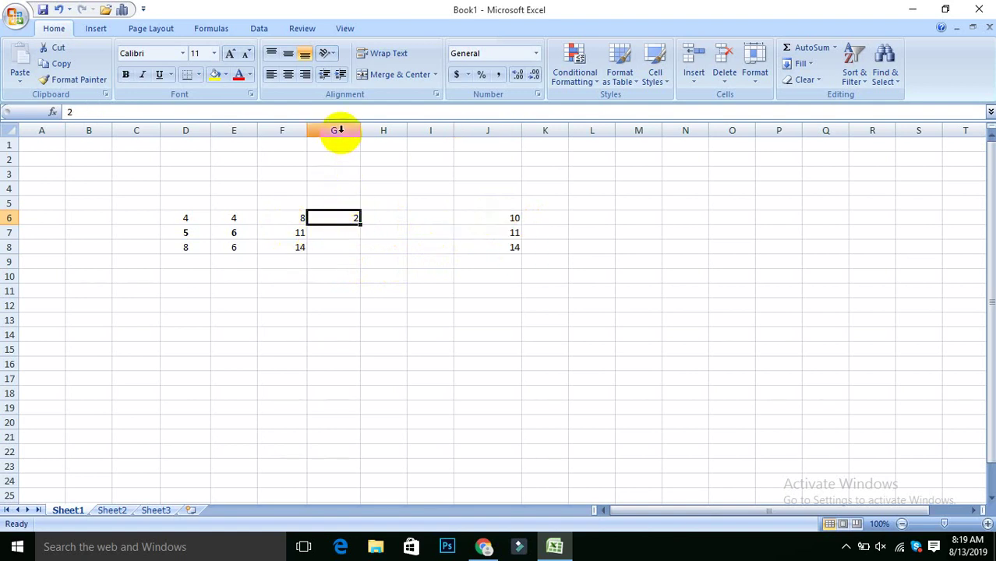
pyautogui.click(9, 219)
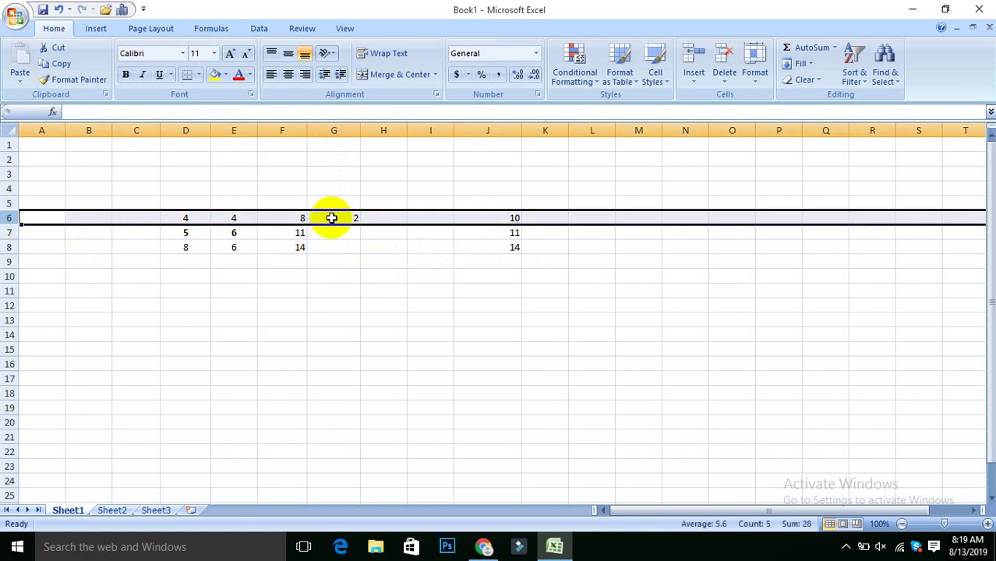
pyautogui.click(334, 219)
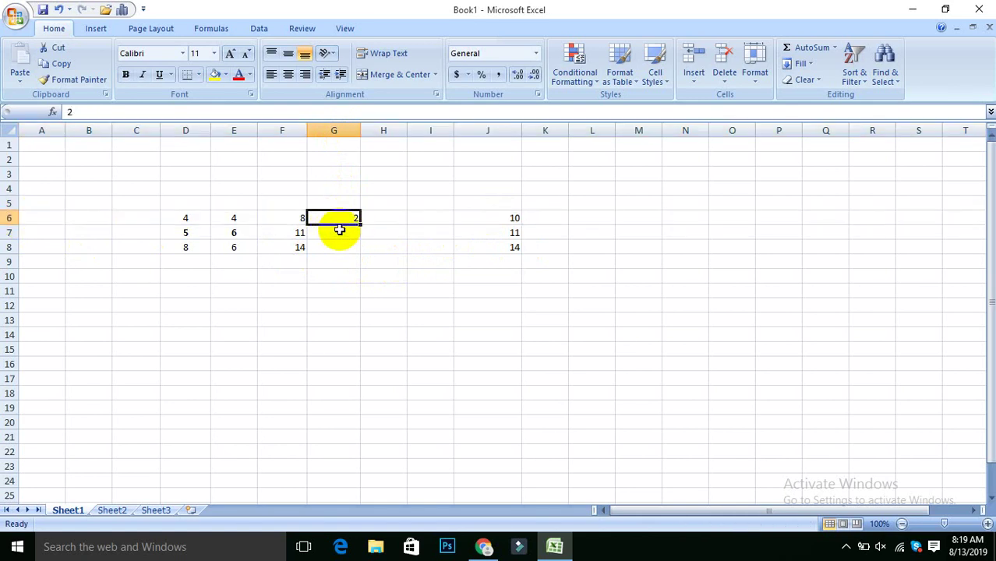
pyautogui.click(334, 233)
pyautogui.click(337, 260)
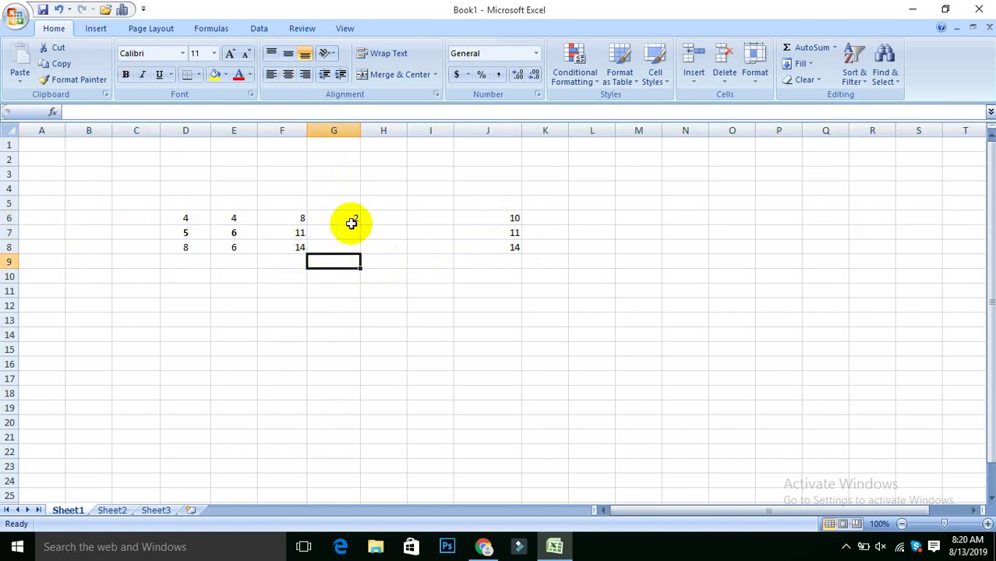
pyautogui.click(352, 221)
# Repeat the fill of the J6 formula down to J8.
pyautogui.click(516, 219)
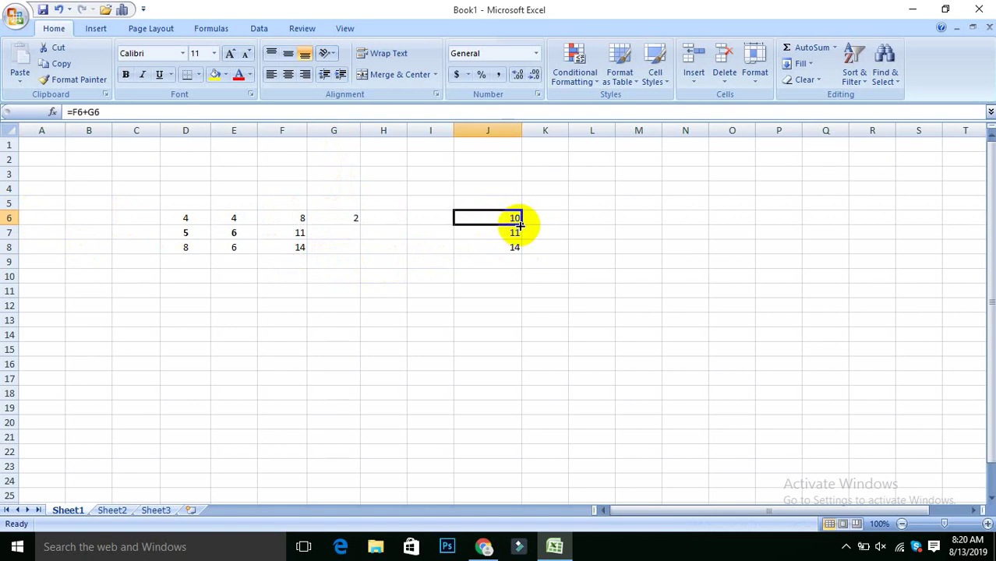
pyautogui.moveTo(520, 224); pyautogui.dragTo(519, 249)
pyautogui.click(543, 259)
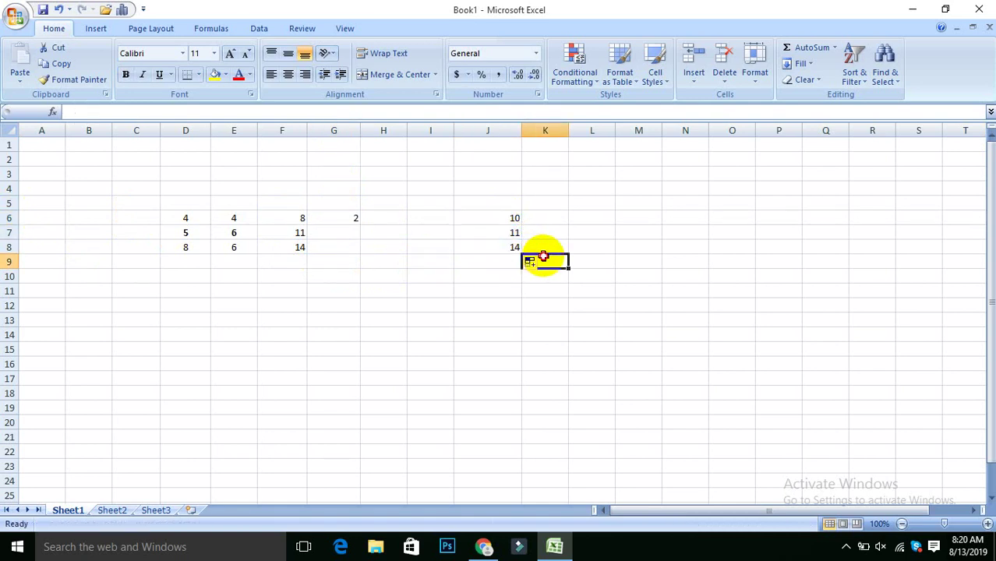
# Compare the G6 reference in the J6 formula with cell G6 and its row number.
pyautogui.click(511, 222)
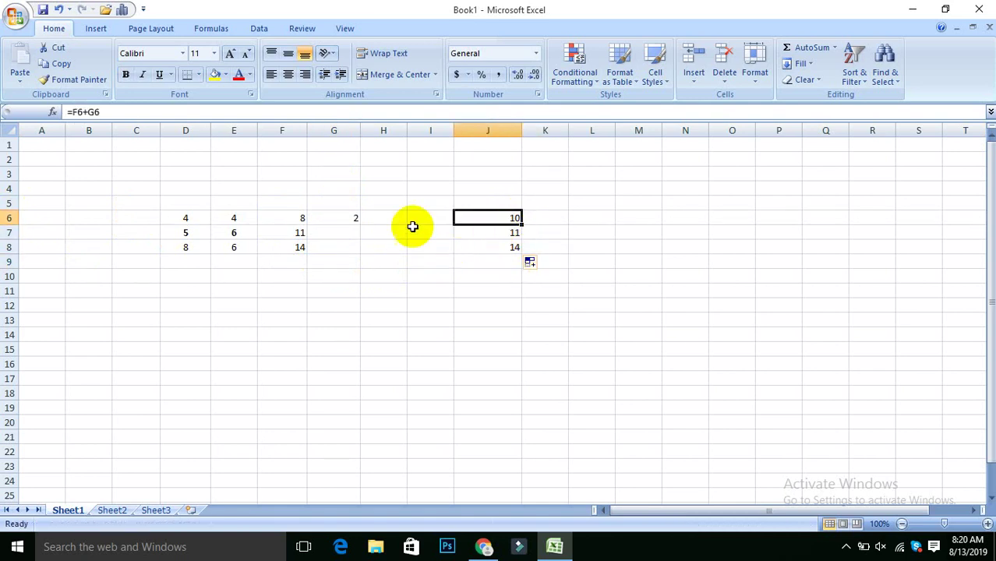
pyautogui.click(347, 218)
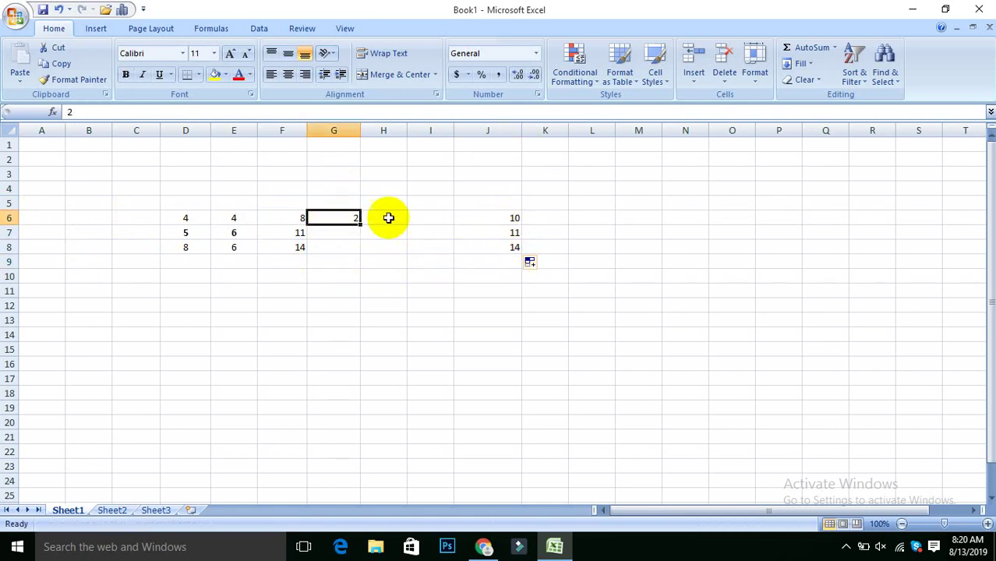
pyautogui.click(474, 222)
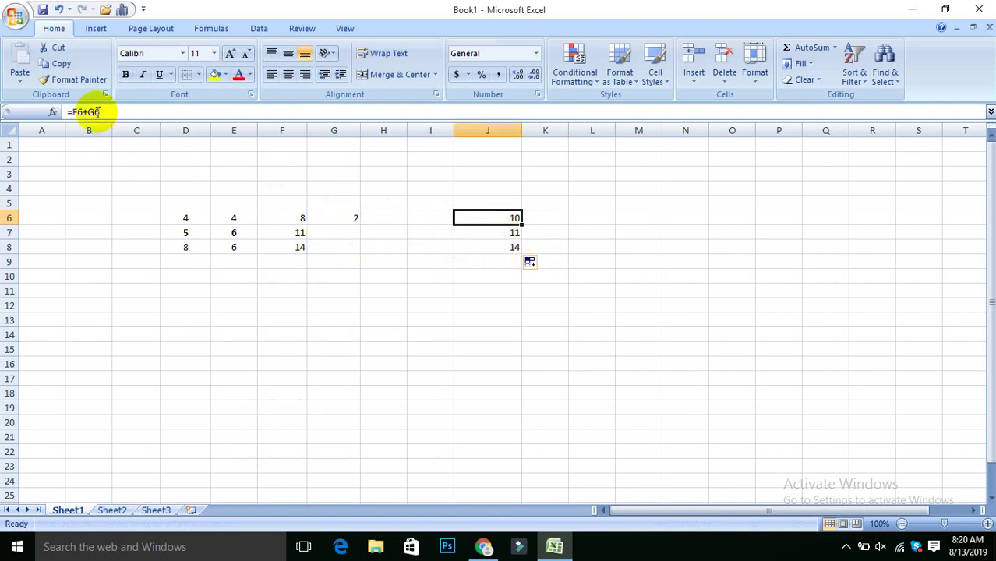
pyautogui.click(341, 218)
pyautogui.click(7, 218)
pyautogui.click(325, 219)
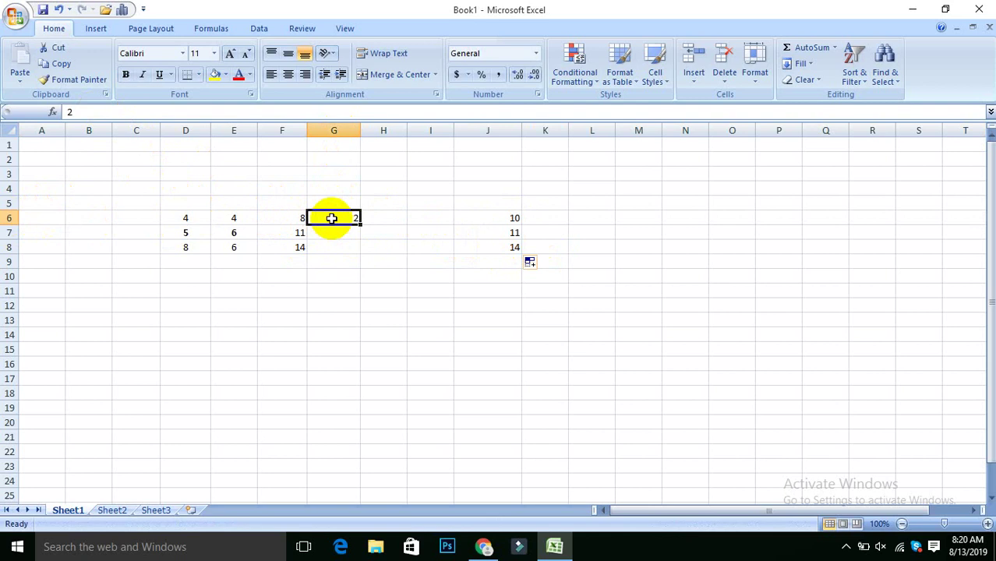
# Lock the row of the second reference in J6, making the formula =F6+G$6, and copy it down through J8.
pyautogui.click(514, 217)
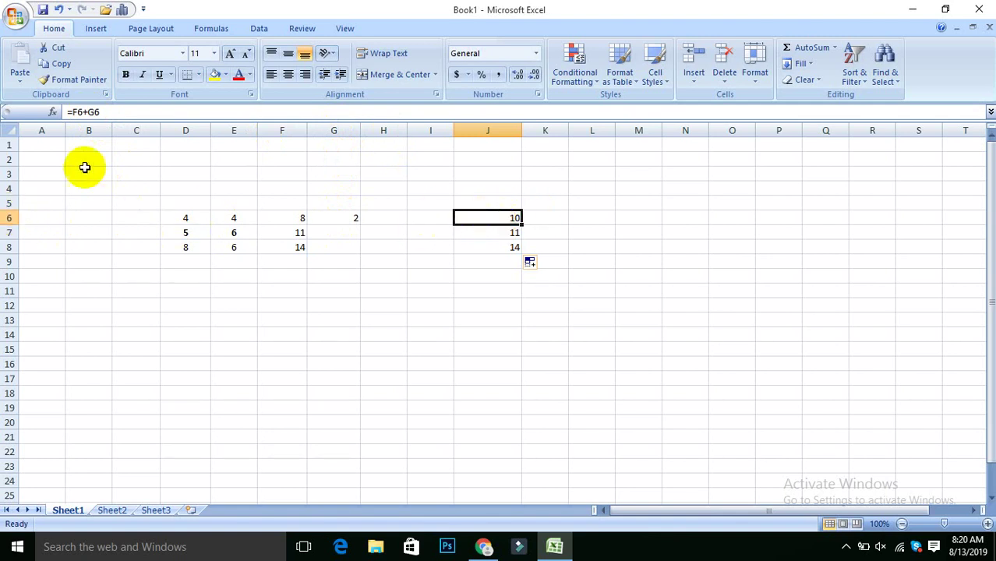
pyautogui.click(88, 112)
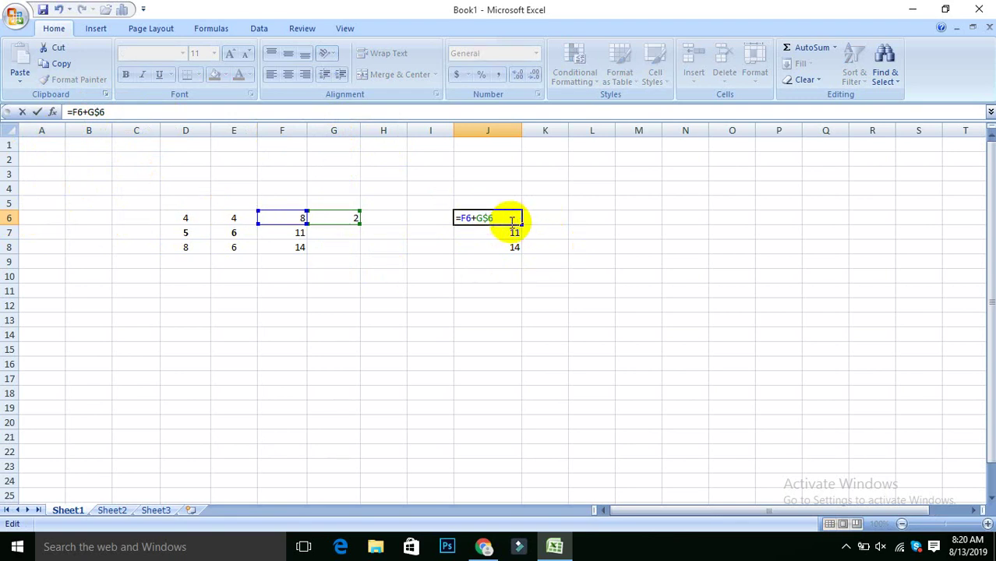
pyautogui.press('Return')
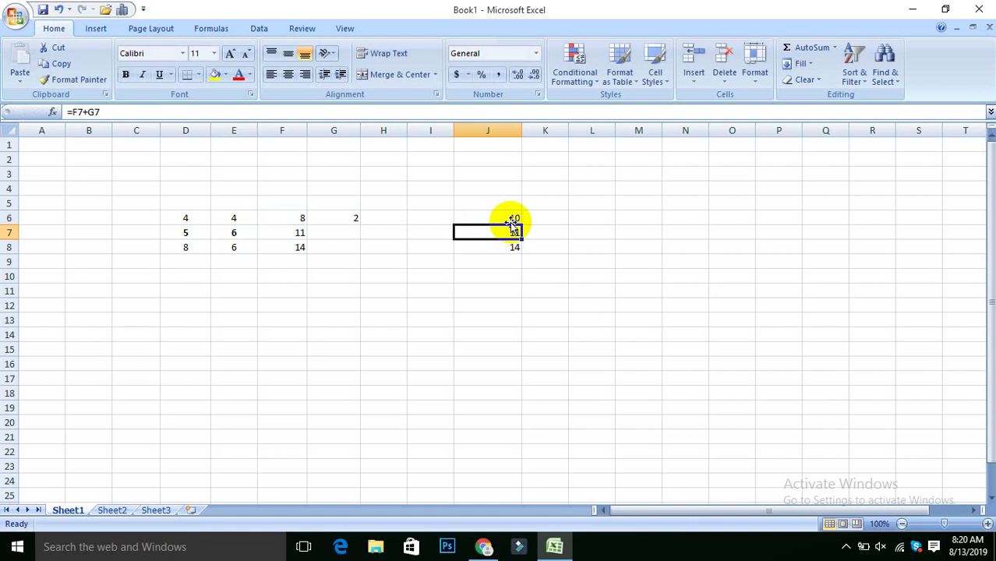
pyautogui.click(511, 219)
pyautogui.moveTo(515, 219); pyautogui.dragTo(525, 250)
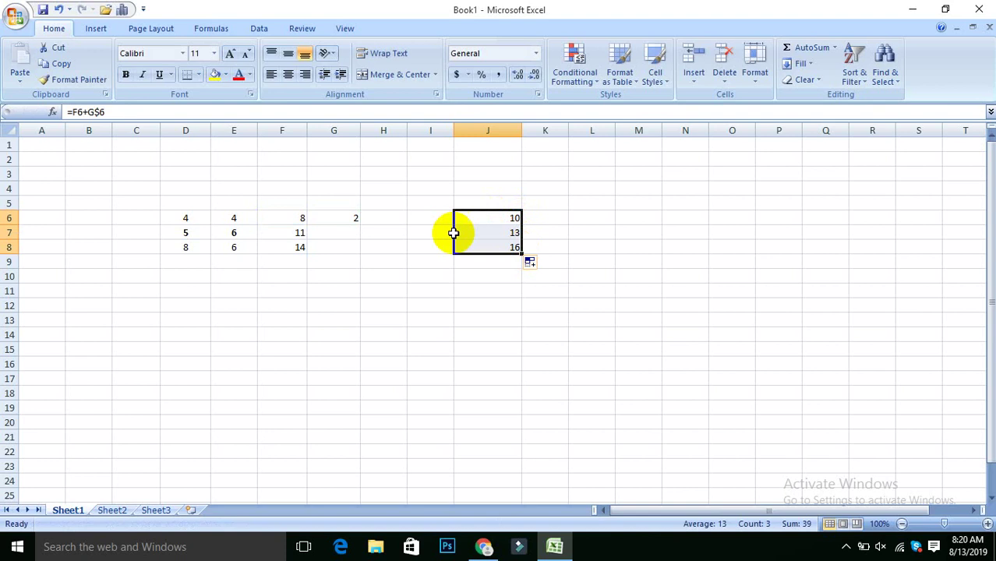
# Review the J6 formula with its locked row reference against cells G6, G7 and F6.
pyautogui.click(327, 216)
pyautogui.click(521, 224)
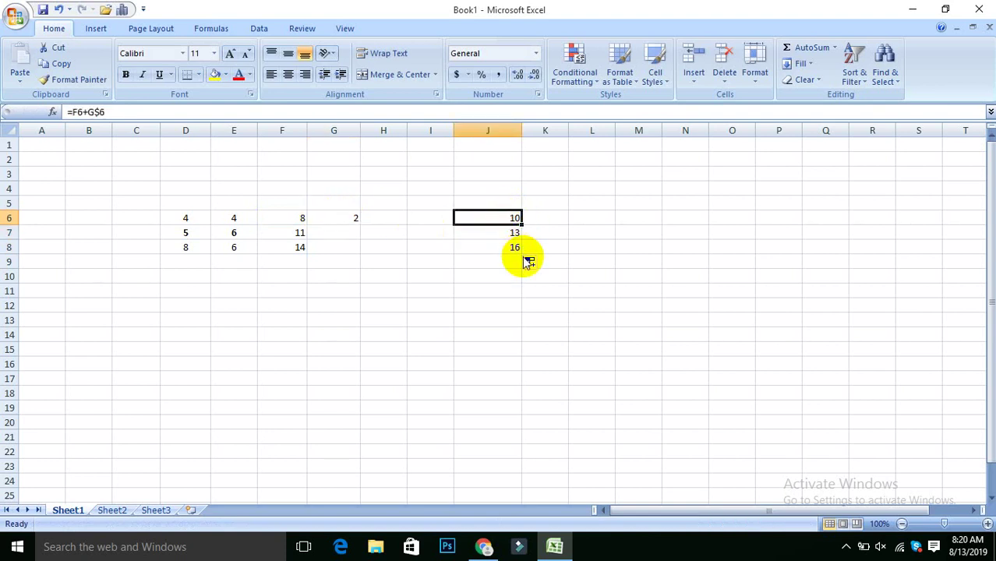
pyautogui.click(350, 218)
pyautogui.click(349, 238)
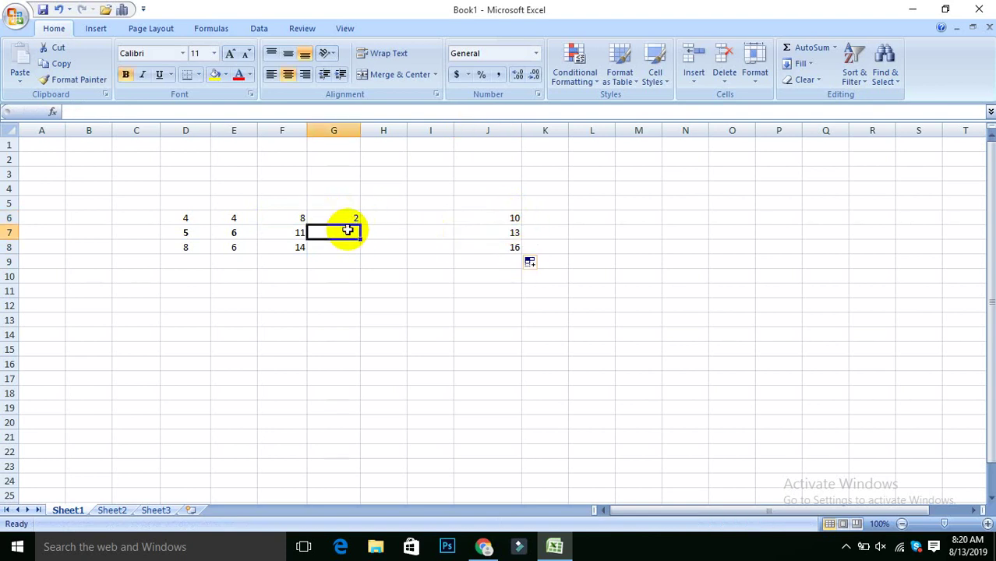
pyautogui.click(351, 218)
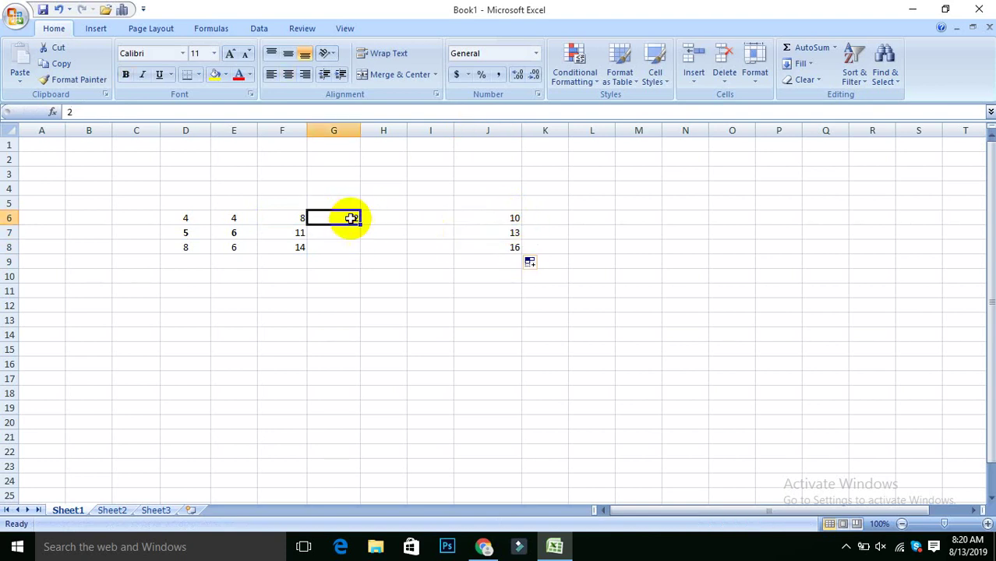
pyautogui.click(299, 221)
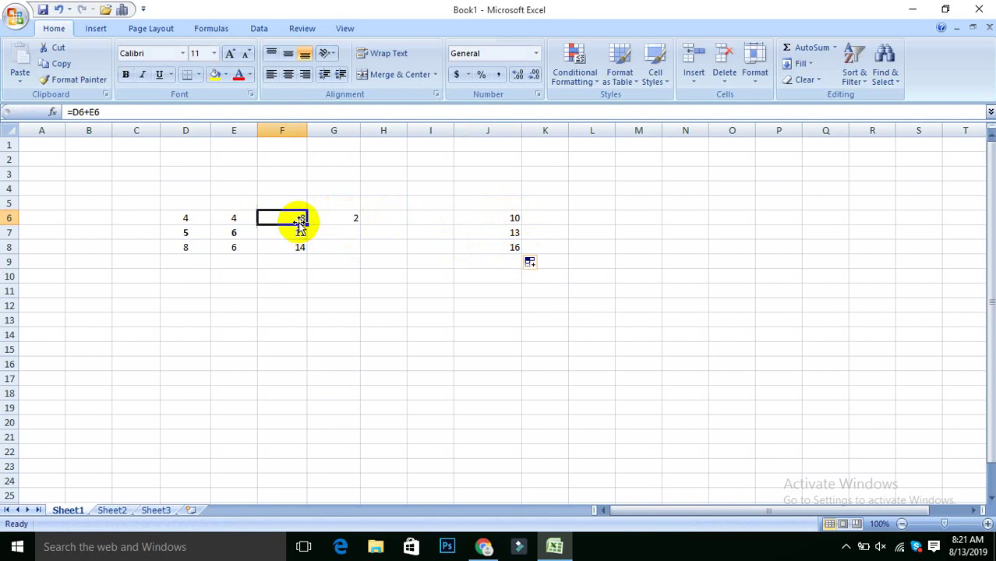
# Compare the locked-row formulas in J6 and J7 with the source cells G6, F7 and F8.
pyautogui.click(511, 233)
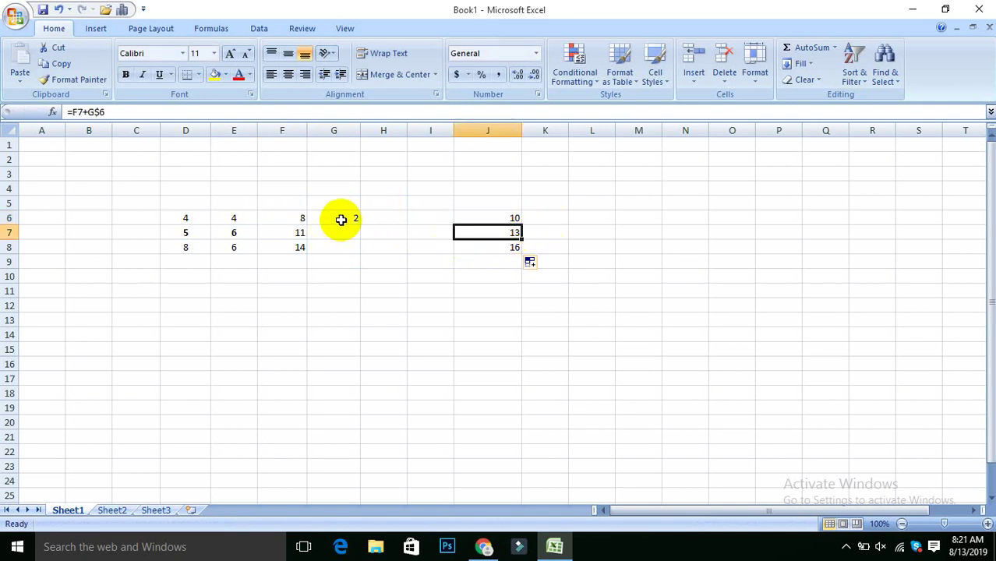
pyautogui.click(506, 217)
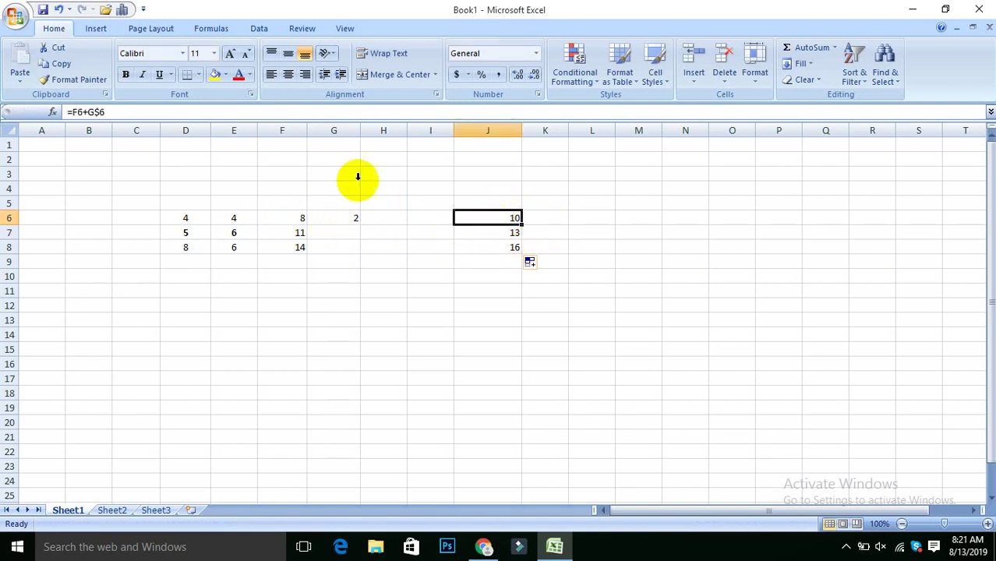
pyautogui.click(340, 217)
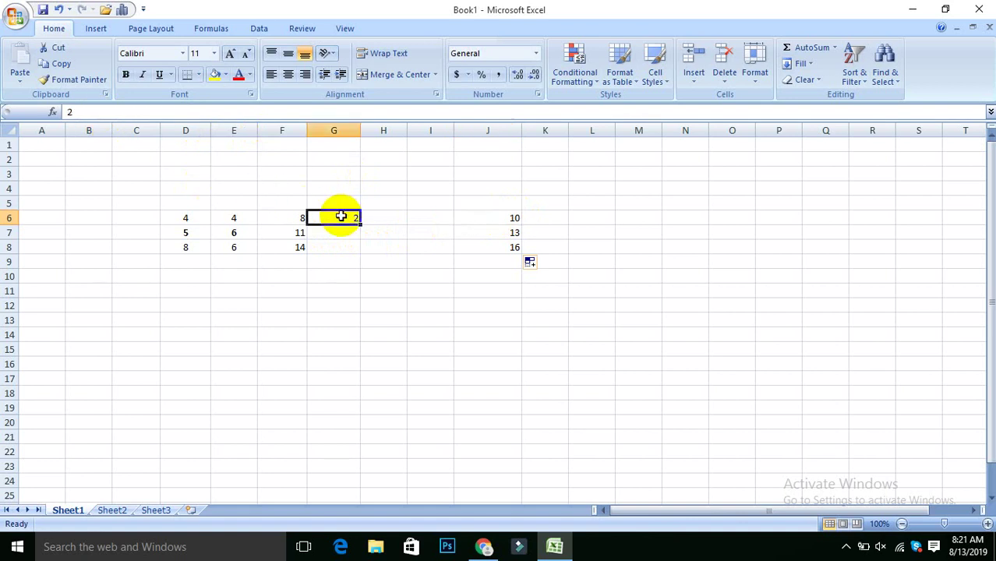
pyautogui.click(288, 233)
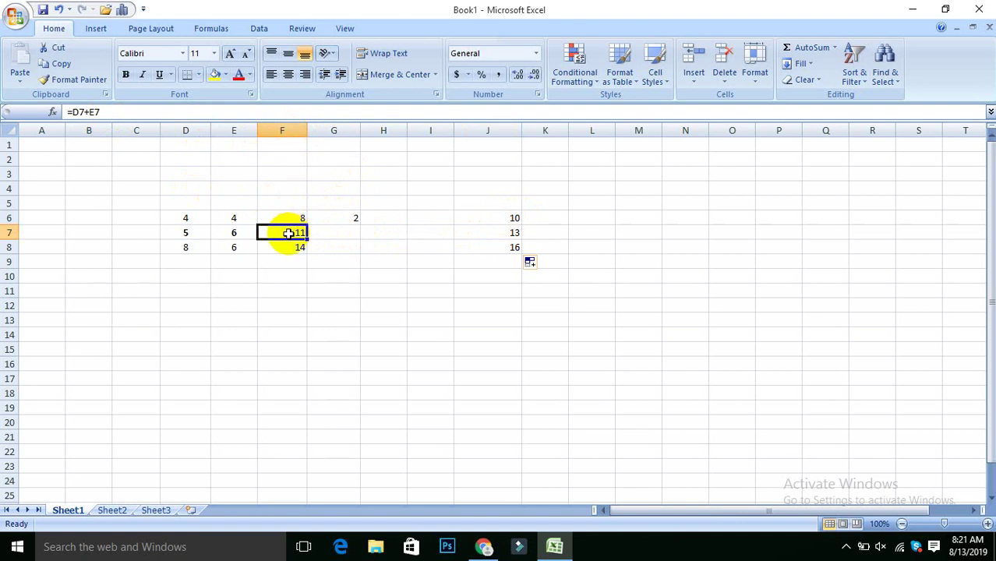
pyautogui.click(348, 218)
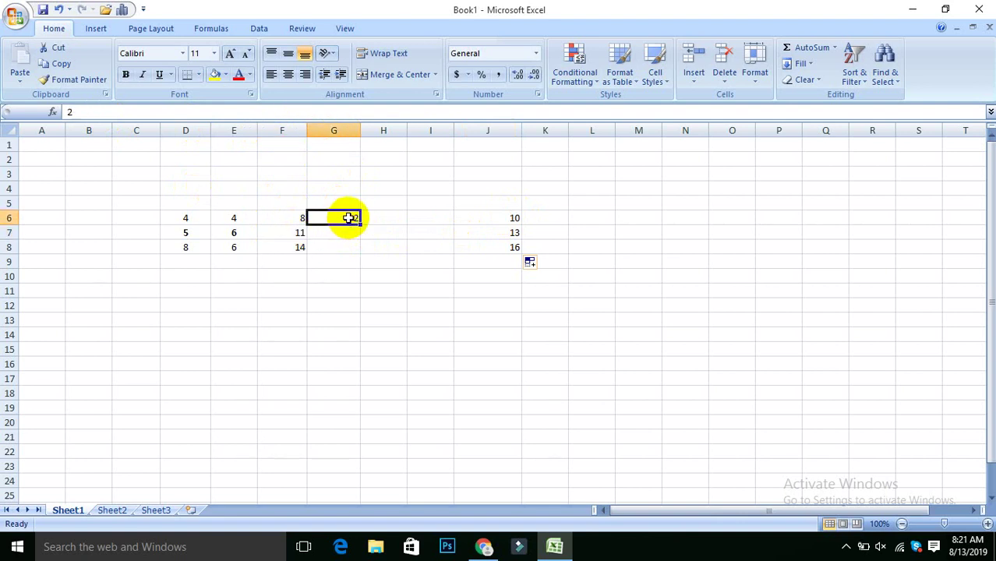
pyautogui.click(296, 250)
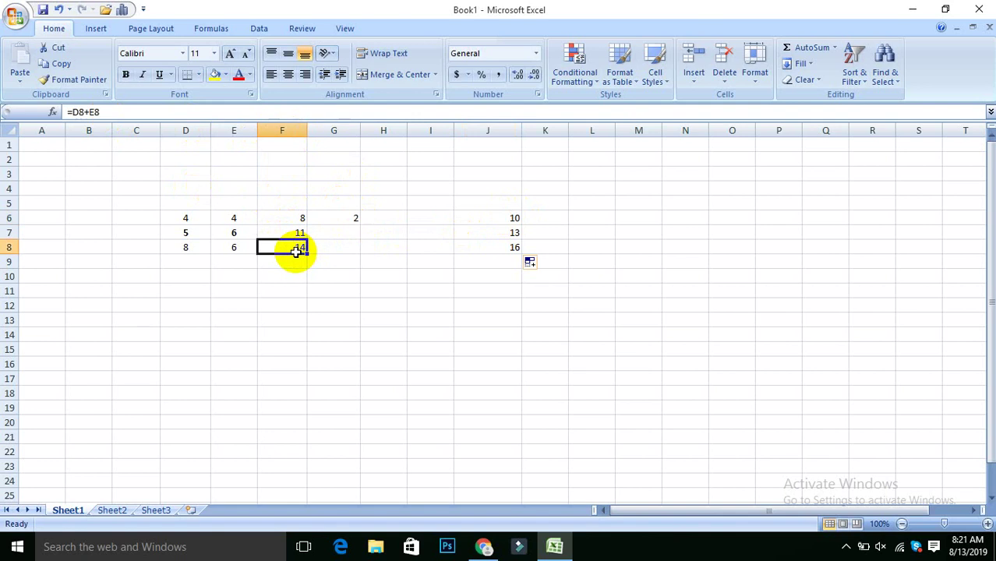
pyautogui.click(482, 233)
pyautogui.moveTo(100, 201); pyautogui.dragTo(550, 312)
pyautogui.click(486, 334)
pyautogui.moveTo(186, 218); pyautogui.dragTo(508, 267)
pyautogui.click(586, 300)
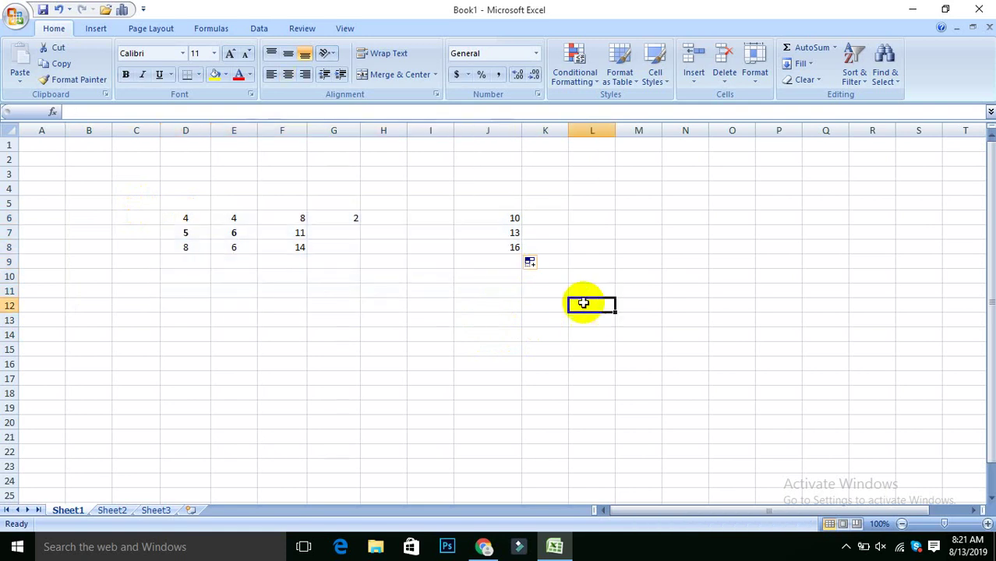
pyautogui.moveTo(187, 201); pyautogui.dragTo(512, 265)
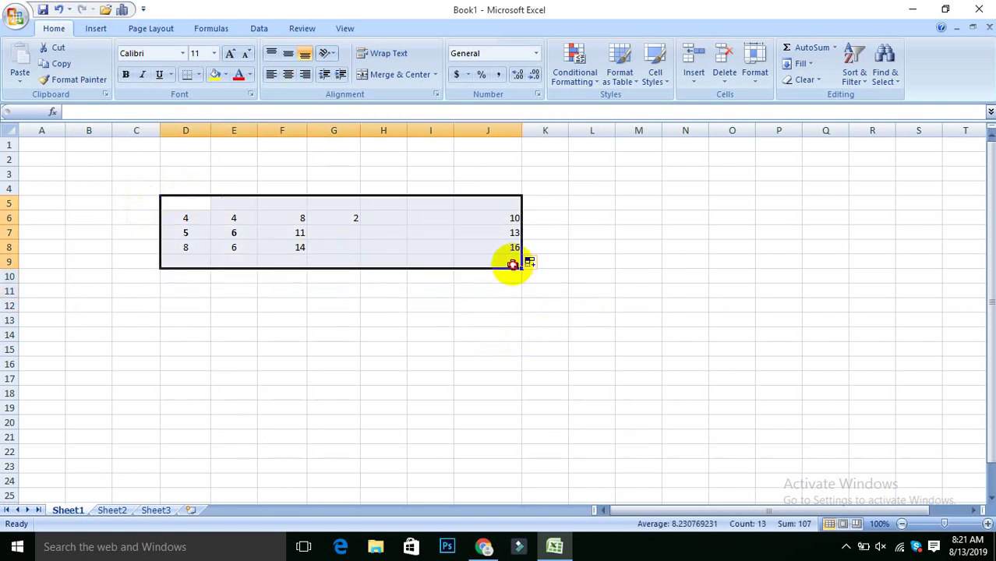
pyautogui.click(582, 287)
pyautogui.moveTo(167, 207); pyautogui.dragTo(476, 268)
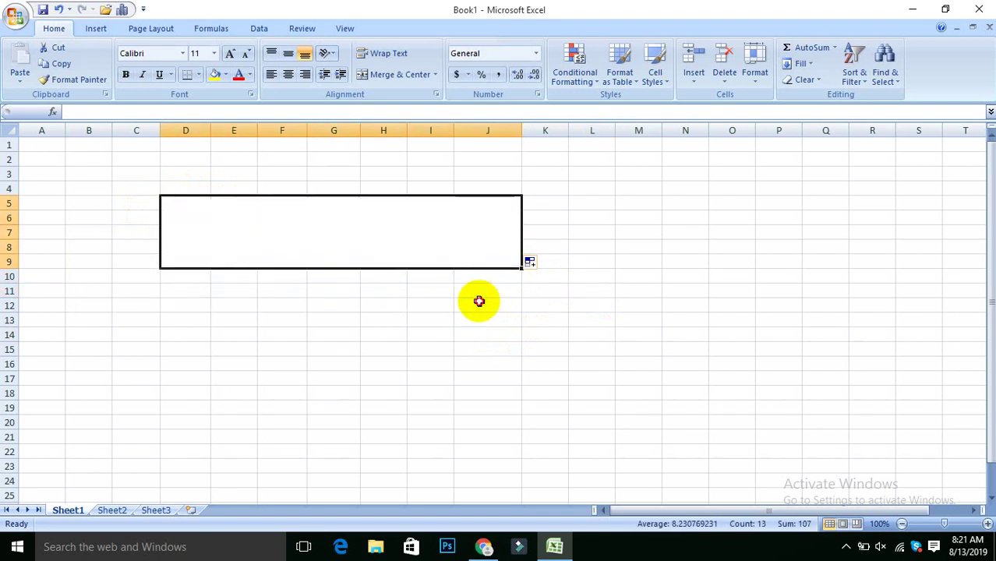
pyautogui.click(477, 301)
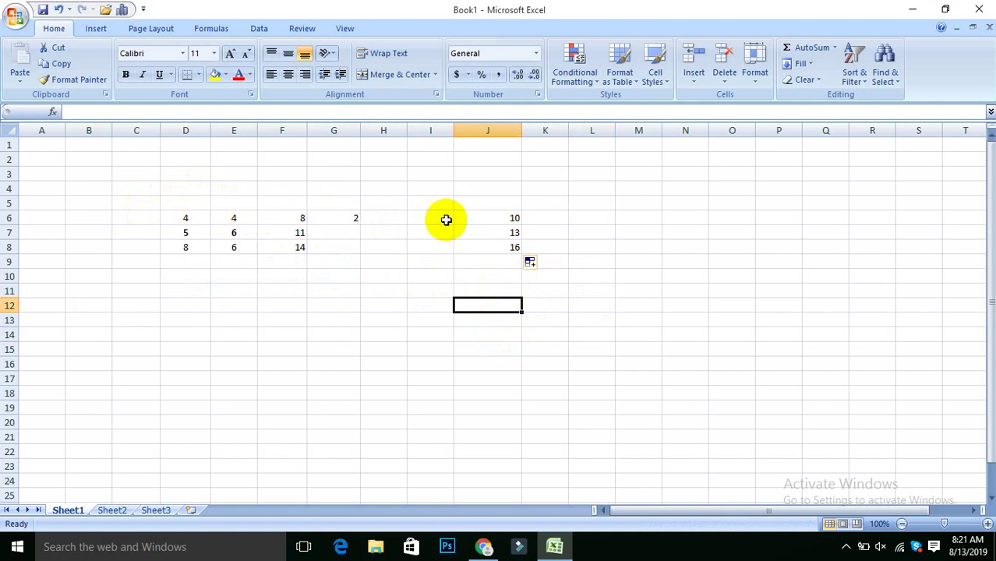
pyautogui.click(498, 218)
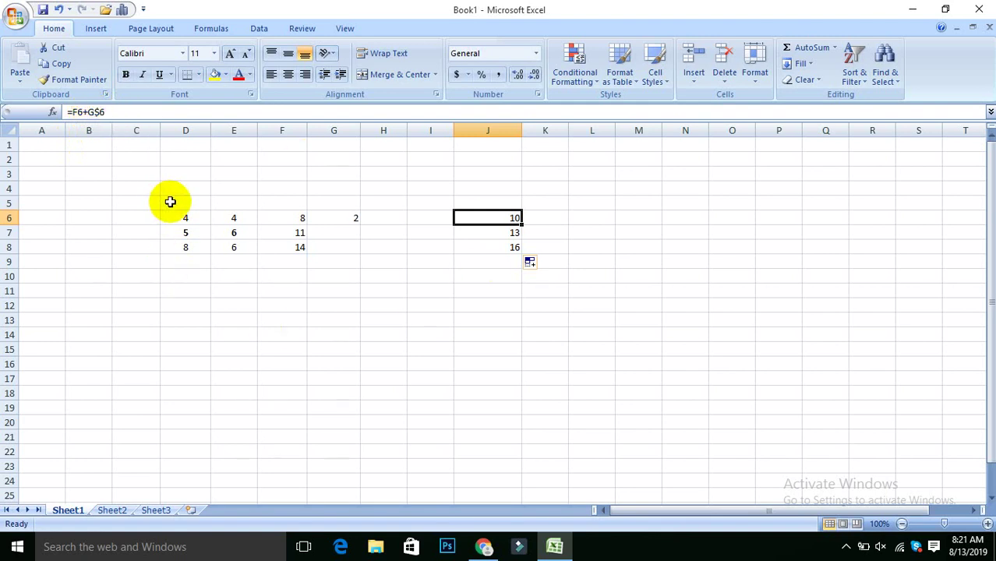
pyautogui.moveTo(170, 202); pyautogui.dragTo(602, 319)
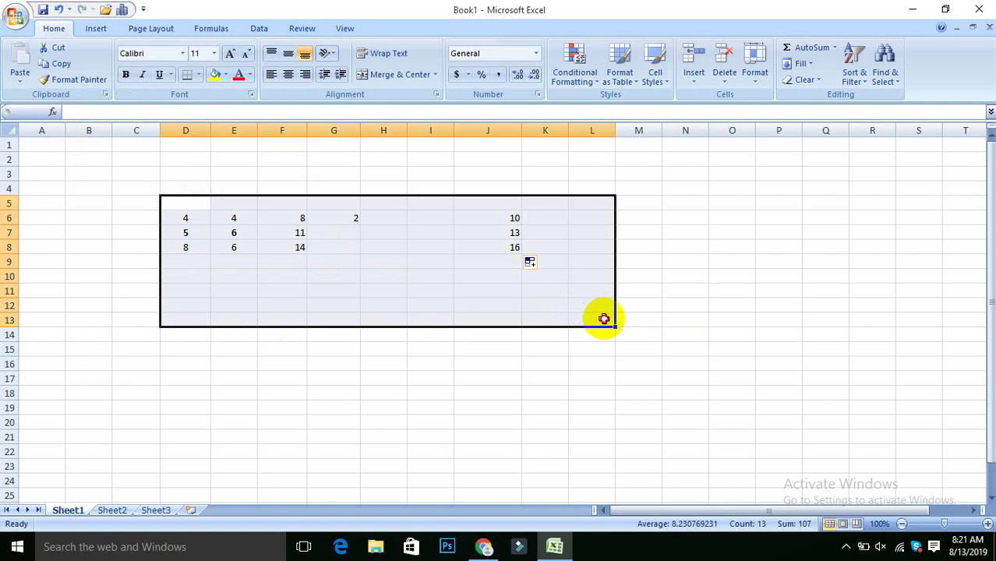
pyautogui.click(602, 353)
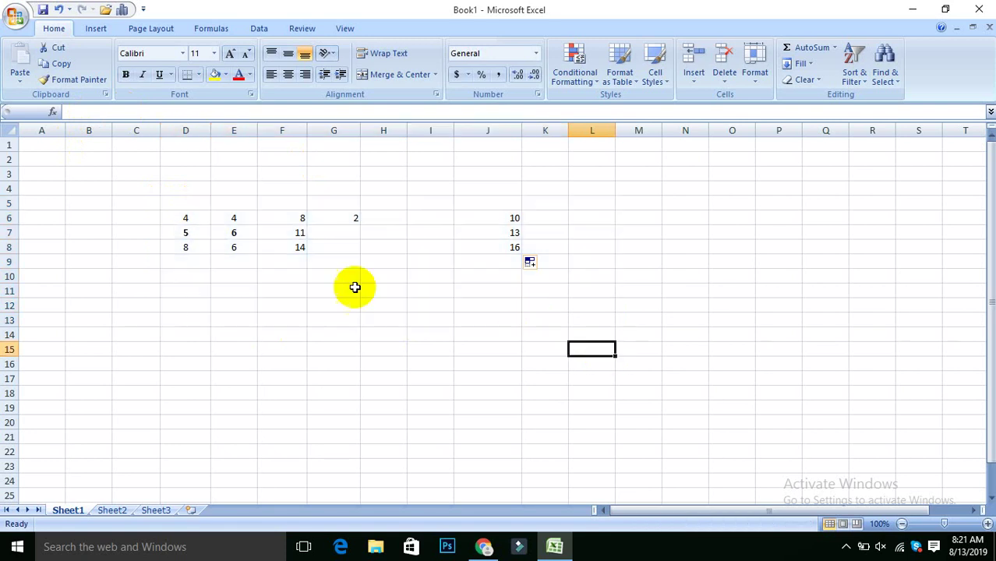
pyautogui.moveTo(178, 191); pyautogui.dragTo(518, 218)
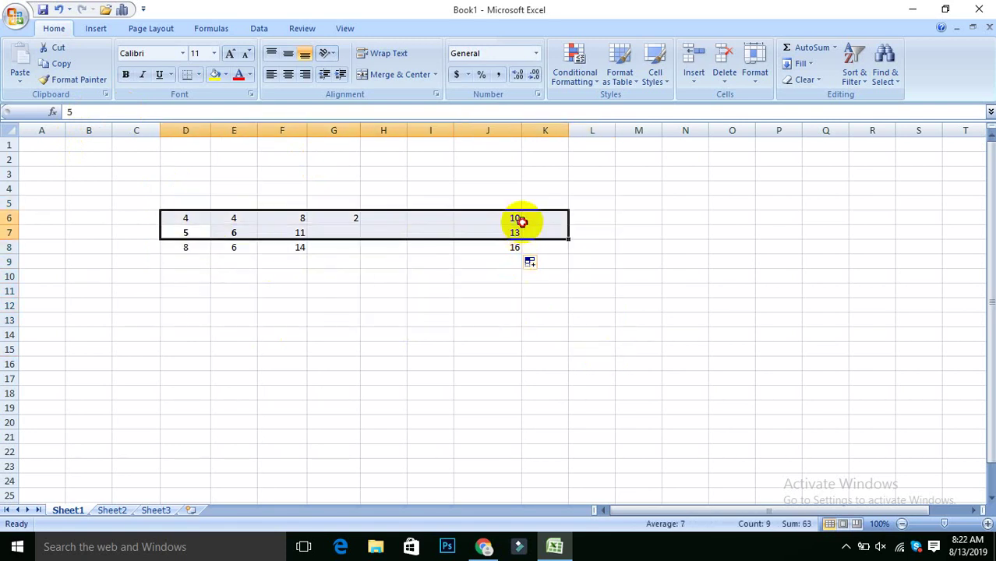
pyautogui.click(311, 218)
pyautogui.moveTo(182, 215); pyautogui.dragTo(518, 264)
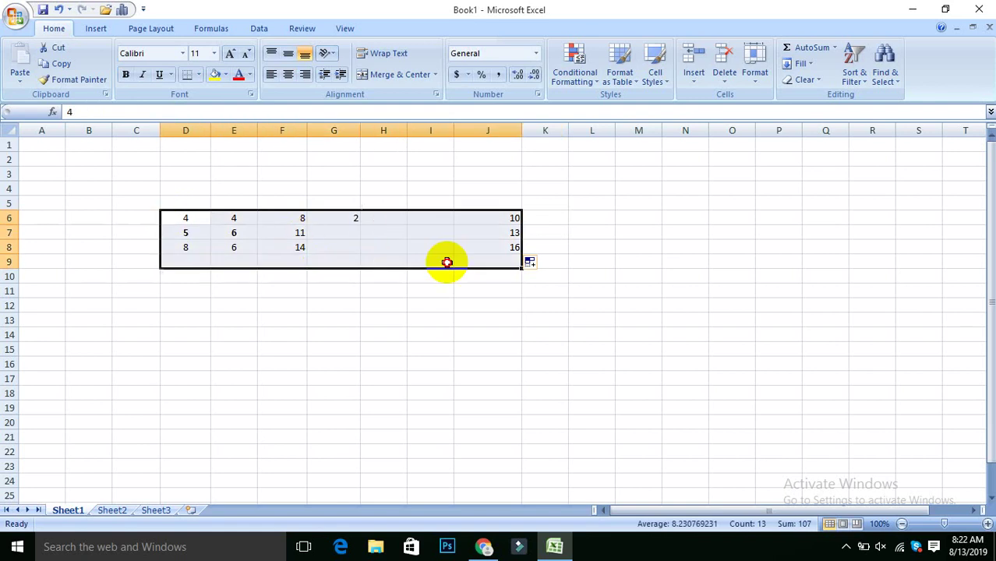
pyautogui.click(471, 305)
pyautogui.moveTo(184, 218); pyautogui.dragTo(471, 240)
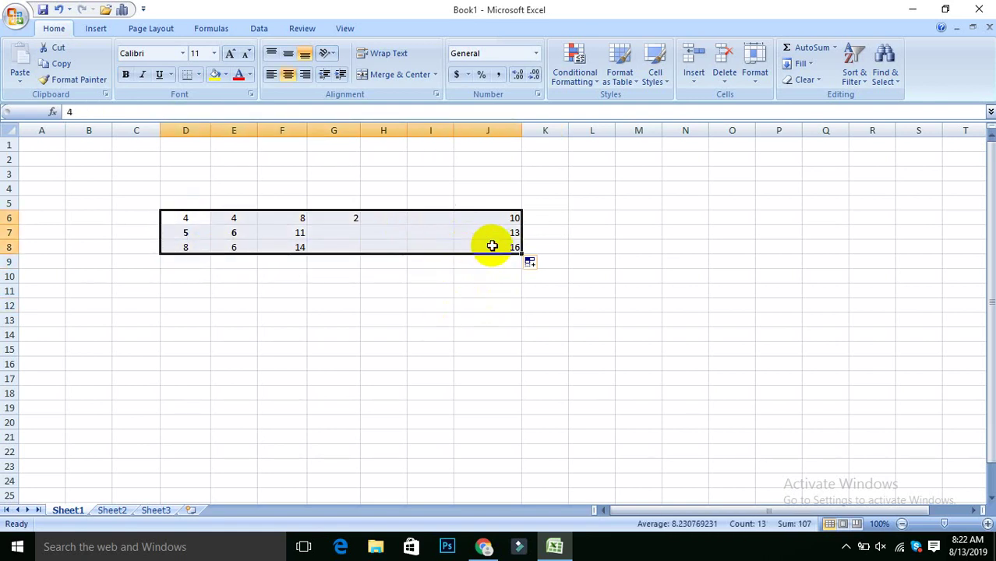
pyautogui.click(461, 317)
pyautogui.moveTo(188, 220); pyautogui.dragTo(503, 281)
pyautogui.click(516, 306)
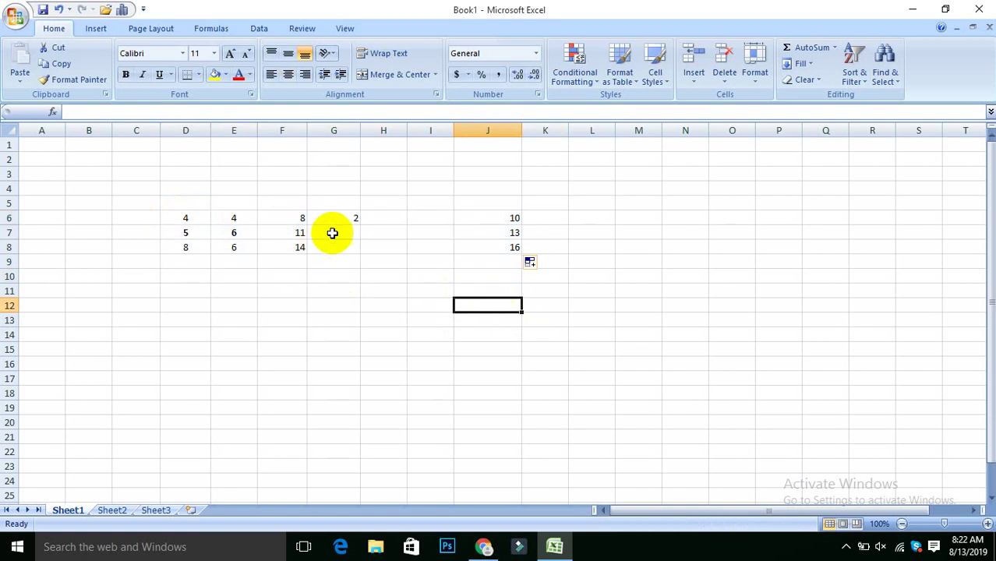
# Review cell G6, the data block D6:J8 and the formula in F6.
pyautogui.click(351, 217)
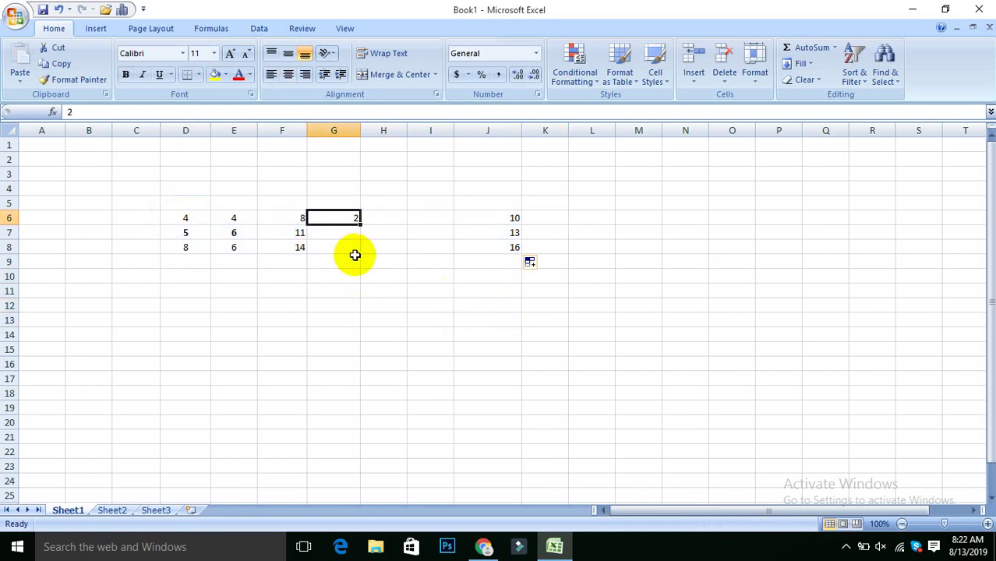
pyautogui.click(554, 290)
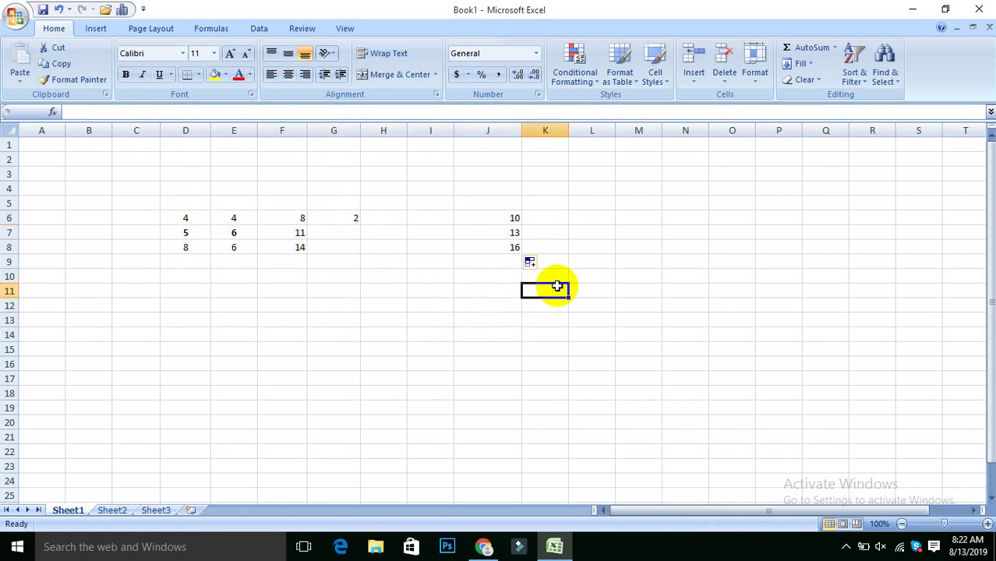
pyautogui.moveTo(198, 224); pyautogui.dragTo(482, 249)
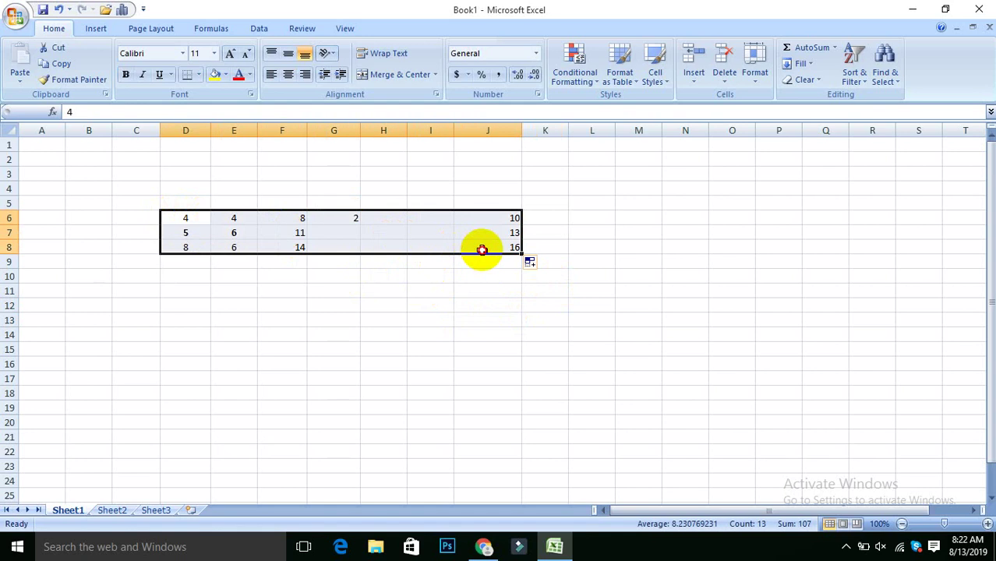
pyautogui.click(491, 289)
pyautogui.moveTo(198, 218); pyautogui.dragTo(470, 251)
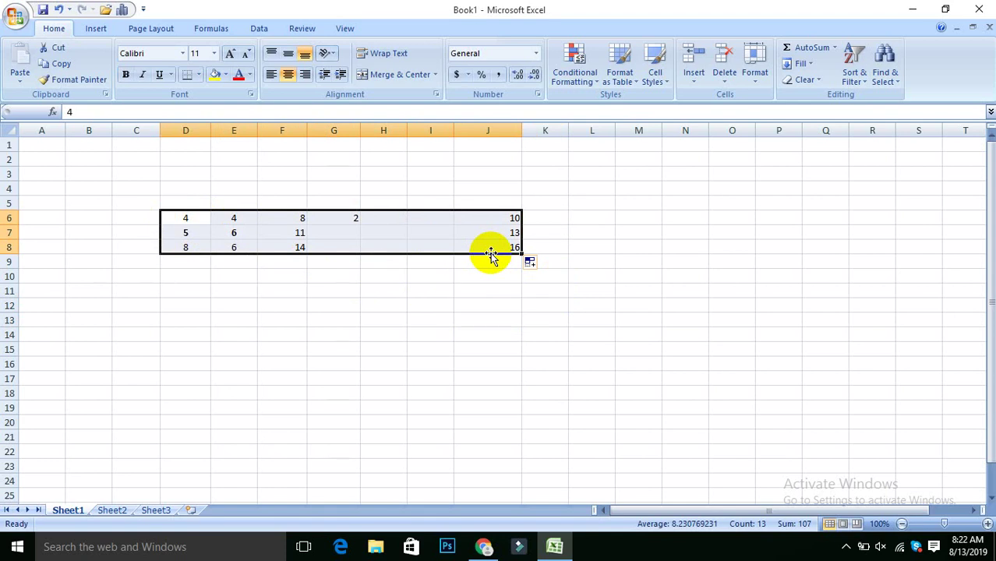
pyautogui.click(176, 332)
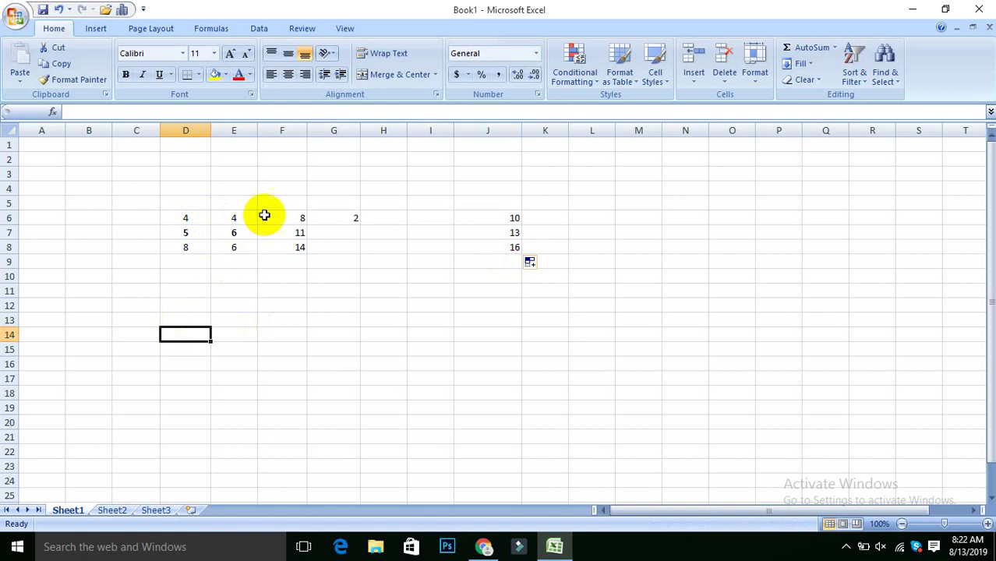
pyautogui.click(296, 218)
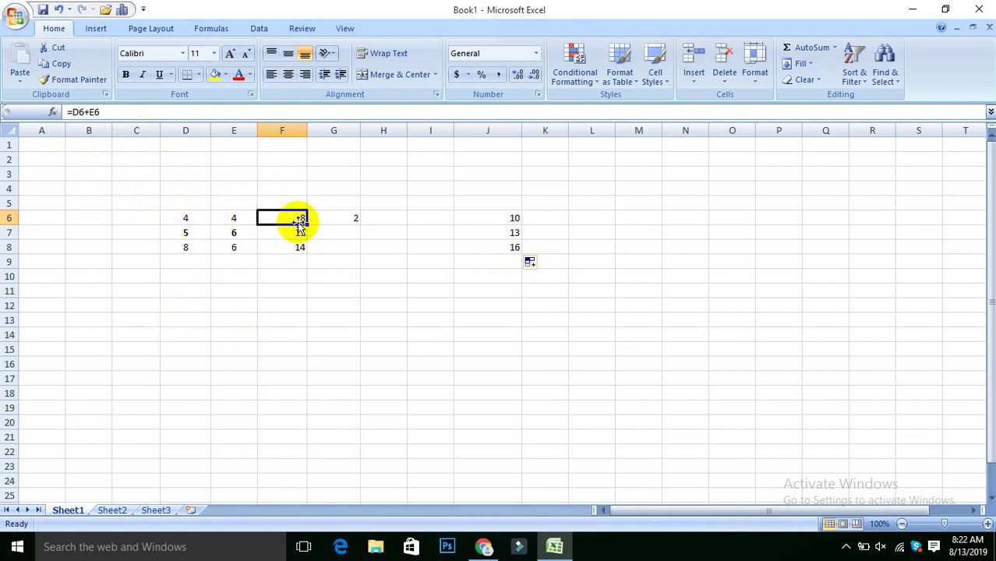
pyautogui.click(326, 212)
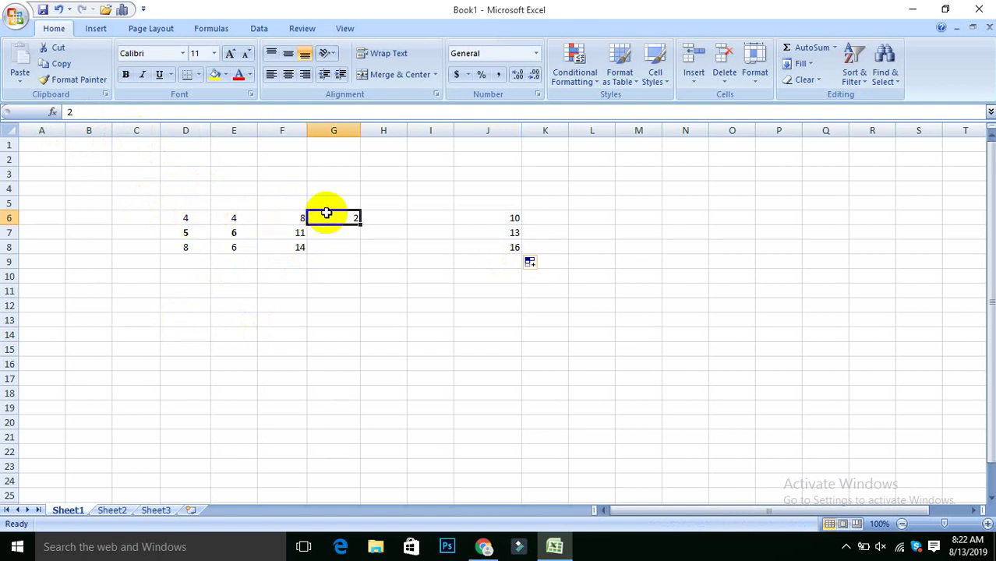